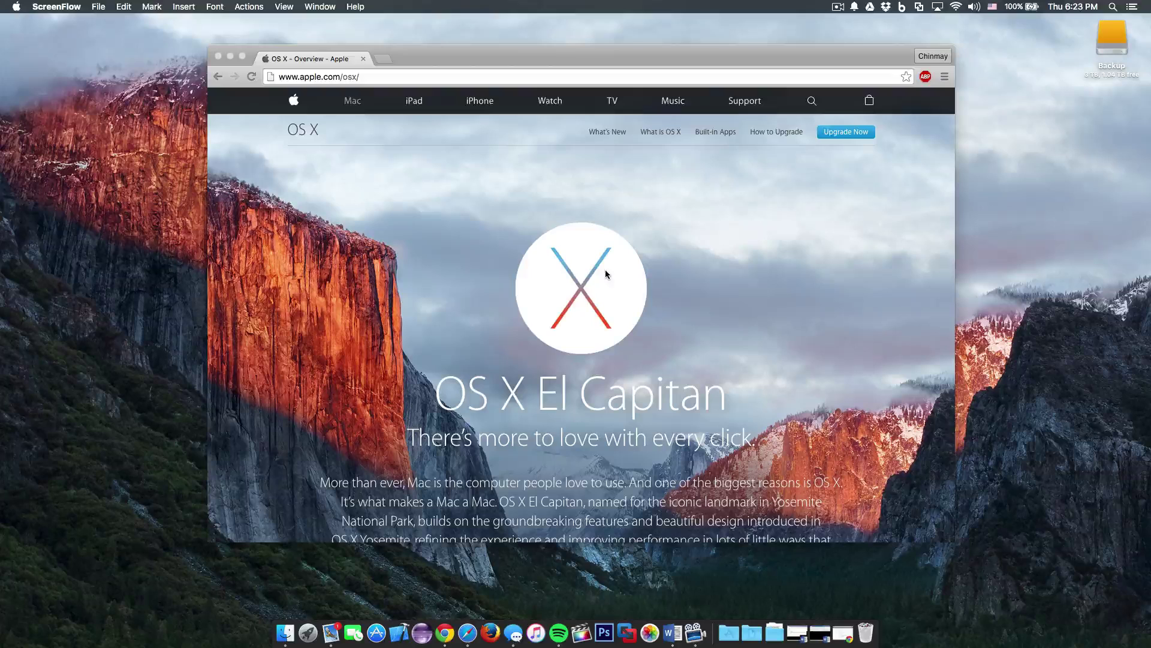
# Open the App Store, move its window right and down, and open the OS X El Capitan page.
pyautogui.click(383, 644)
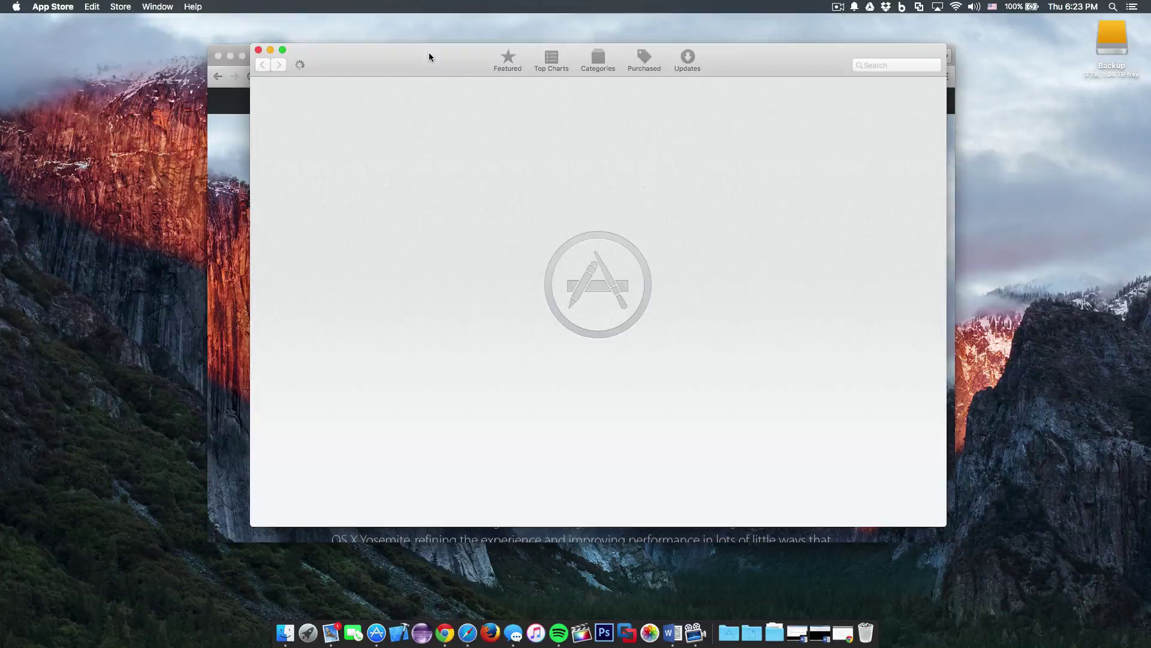
pyautogui.moveTo(436, 56); pyautogui.dragTo(552, 77)
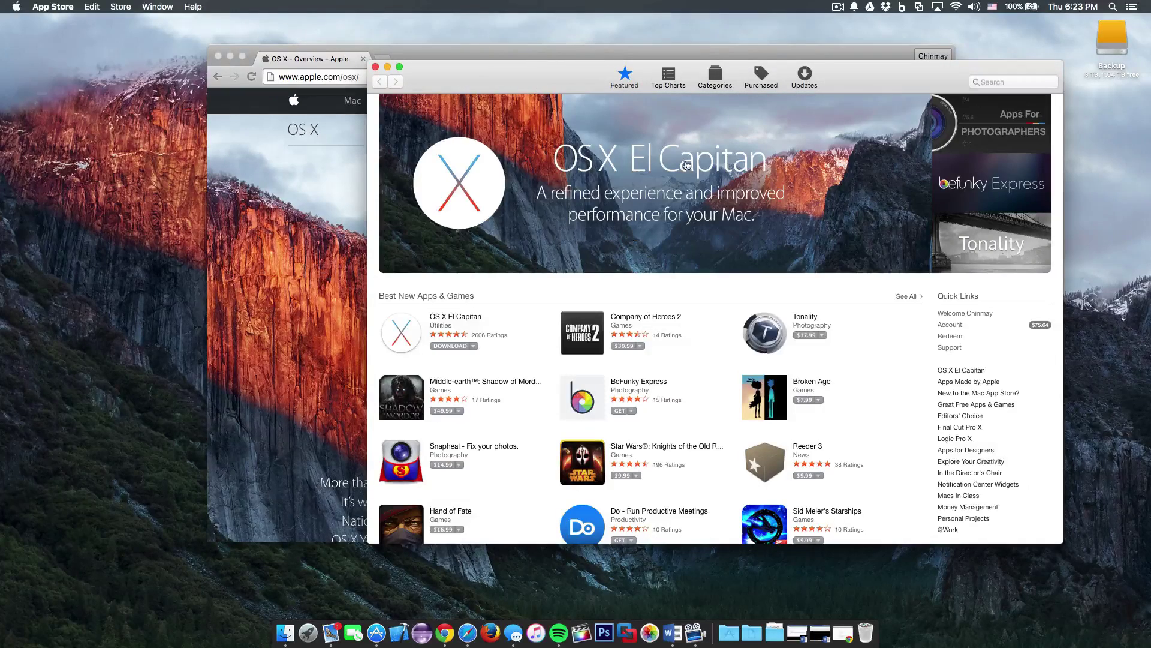
pyautogui.click(722, 201)
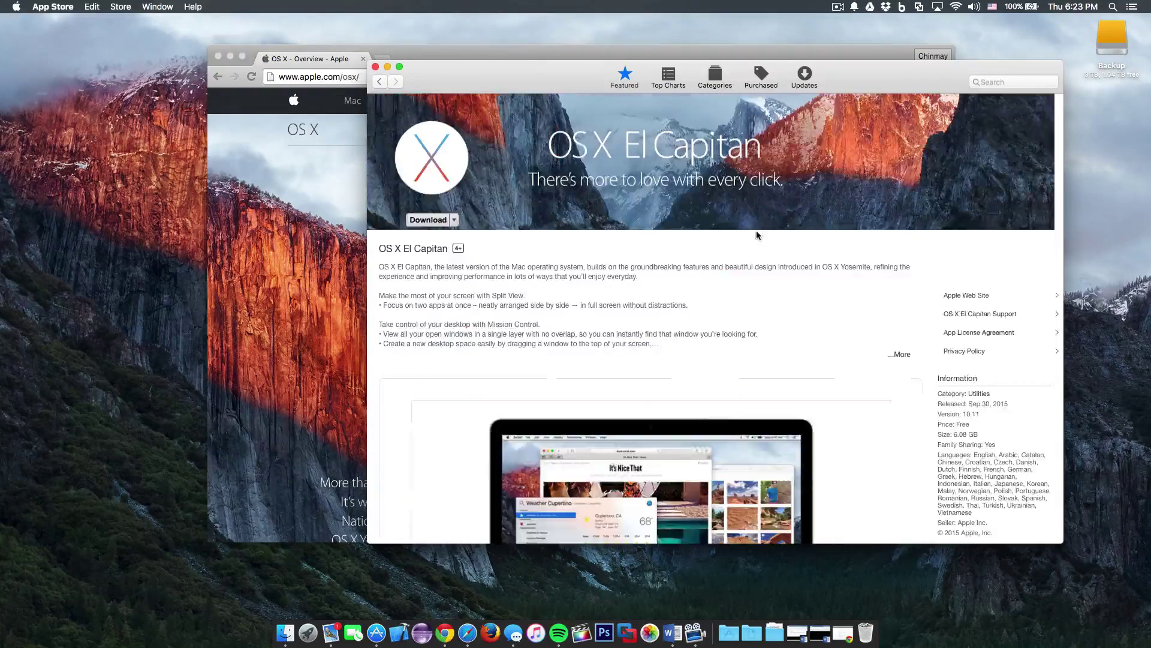
# Scroll through the El Capitan product details, then return to the Featured page.
pyautogui.scroll(-10, 755, 231)
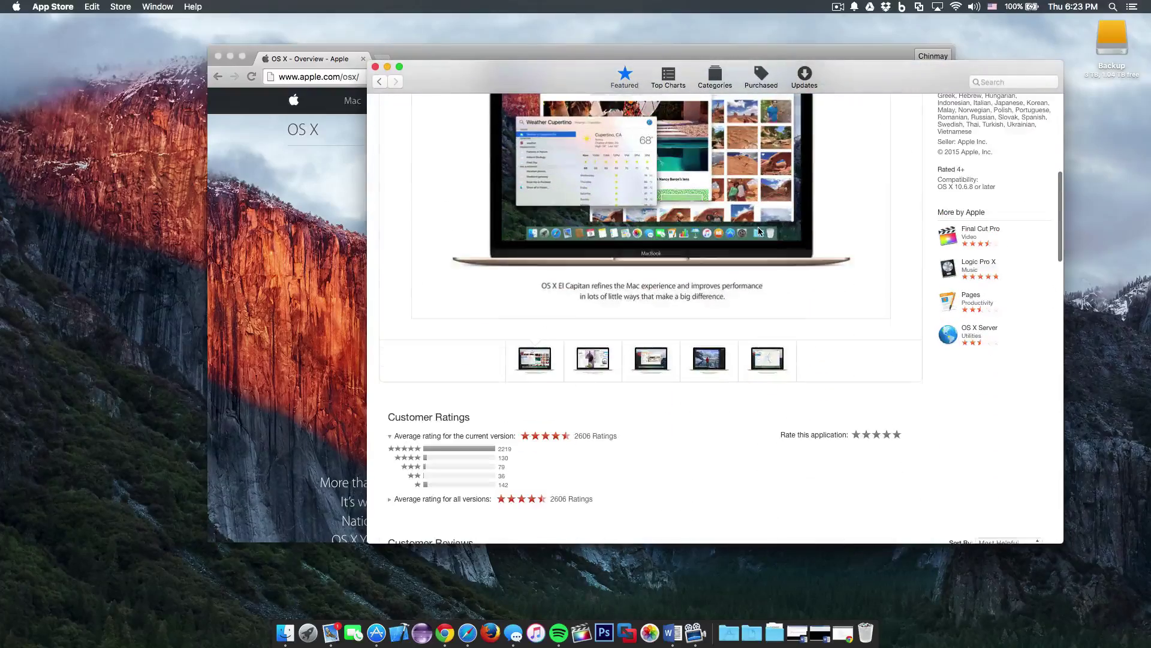
pyautogui.scroll(5, 753, 204)
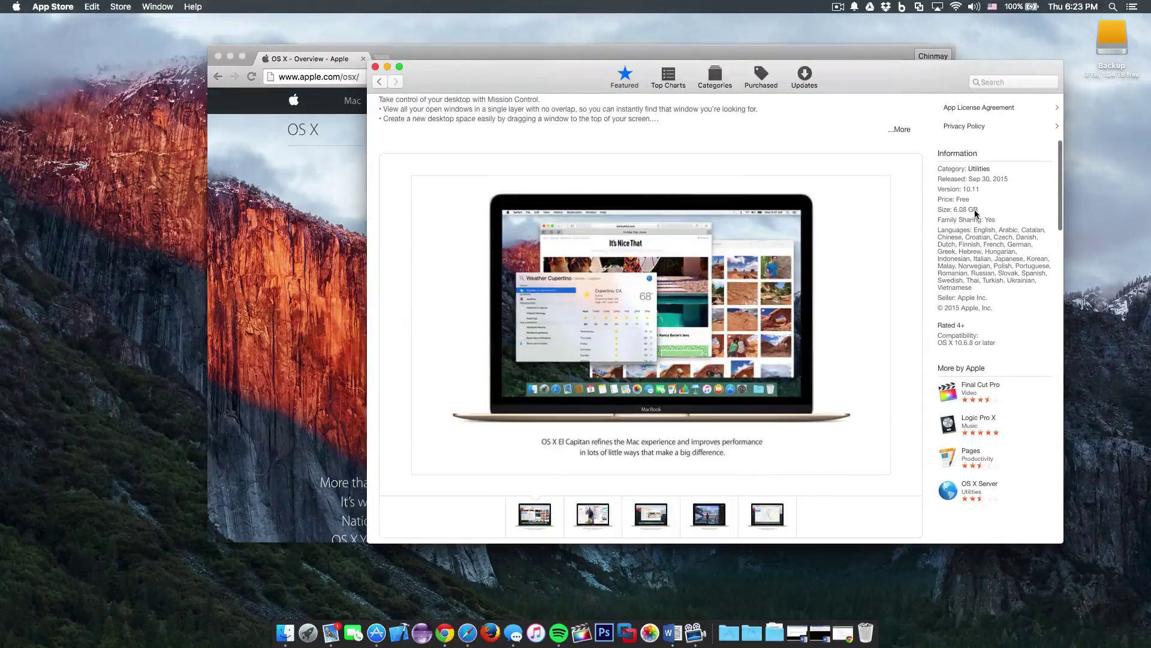
pyautogui.scroll(5, 732, 160)
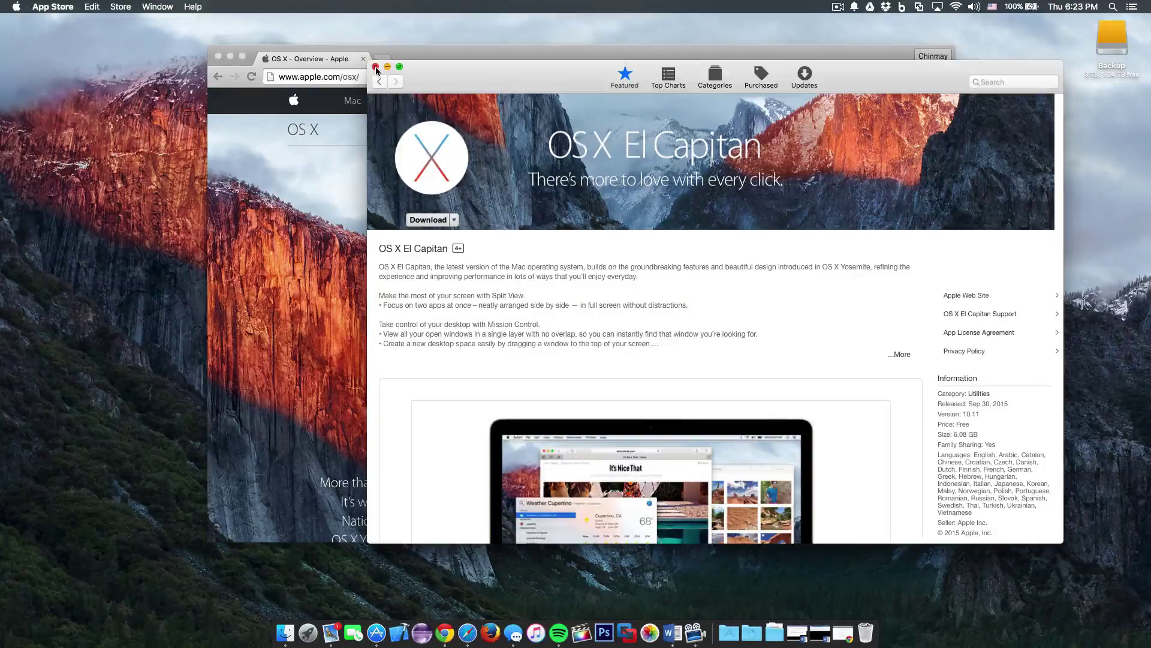
pyautogui.scroll(2, 539, 105)
pyautogui.click(629, 91)
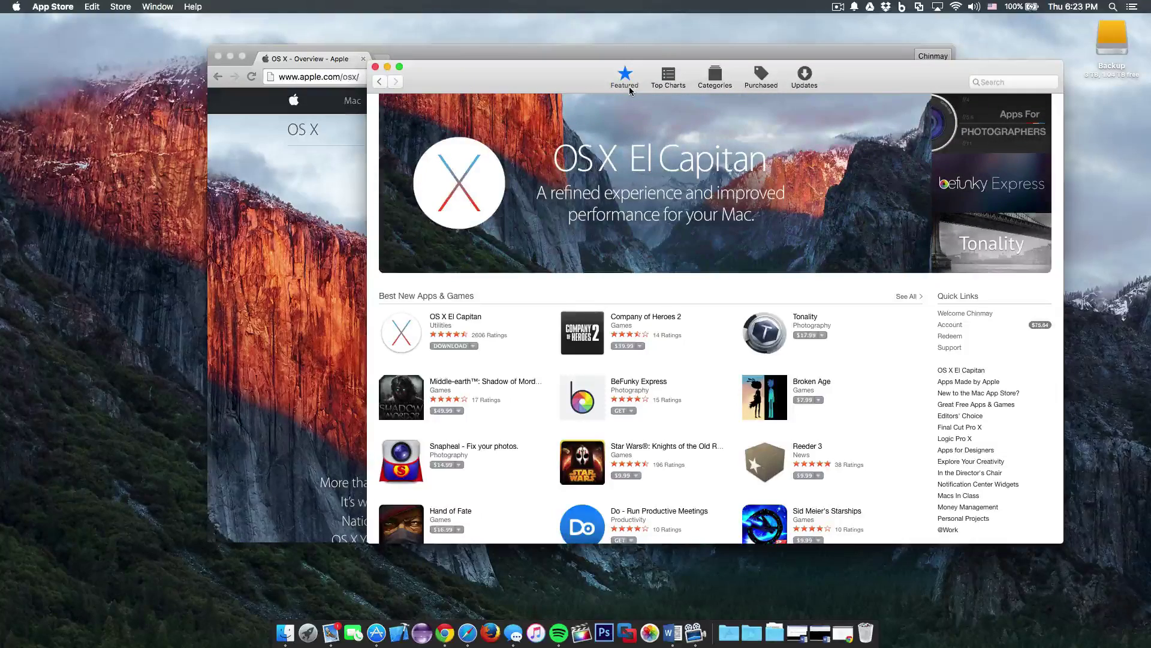
# Close the App Store, scroll apple.com's OS X page to 'What is OS X?', and close Chrome.
pyautogui.click(375, 67)
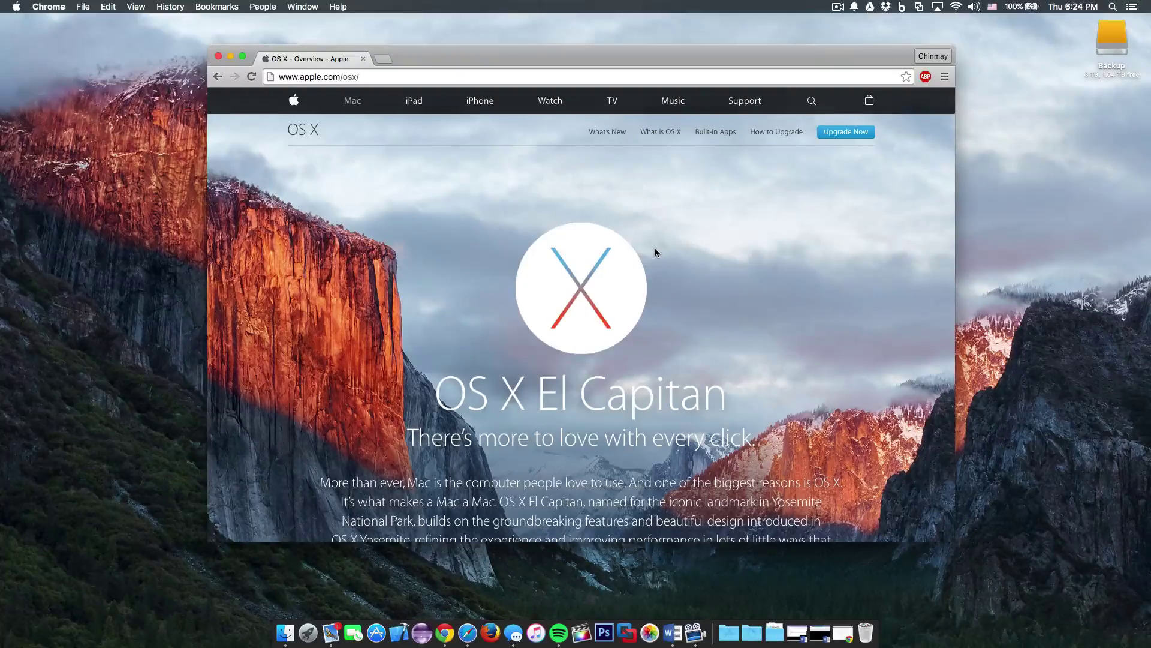
pyautogui.scroll(-10, 655, 252)
pyautogui.scroll(8, 655, 253)
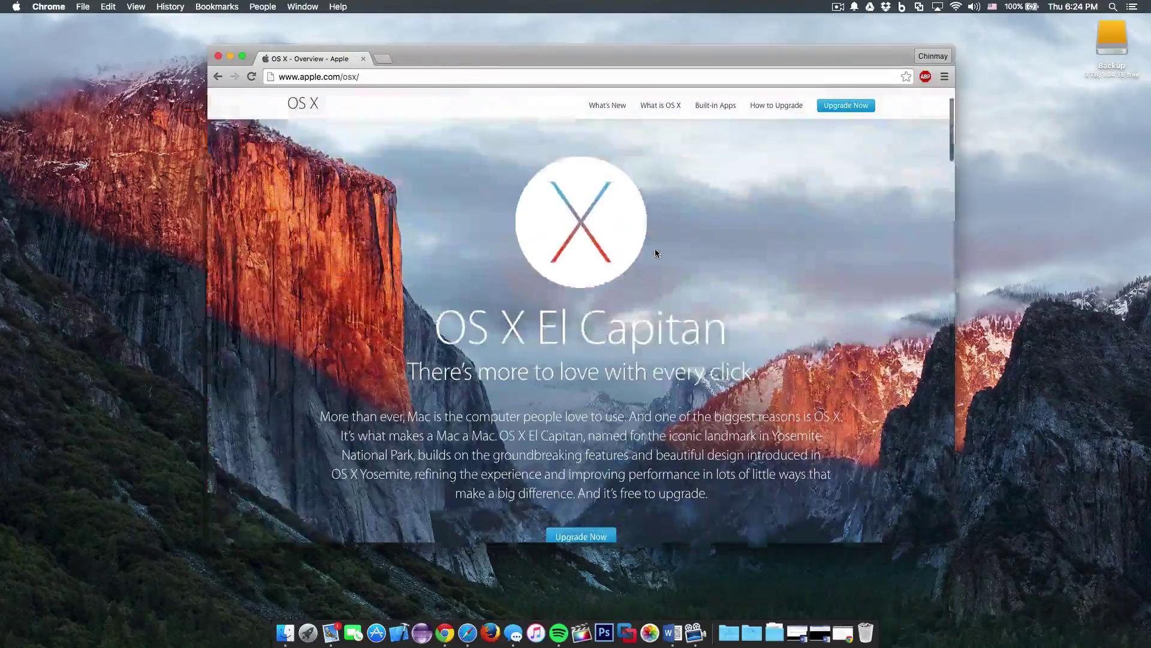
pyautogui.scroll(-6, 655, 248)
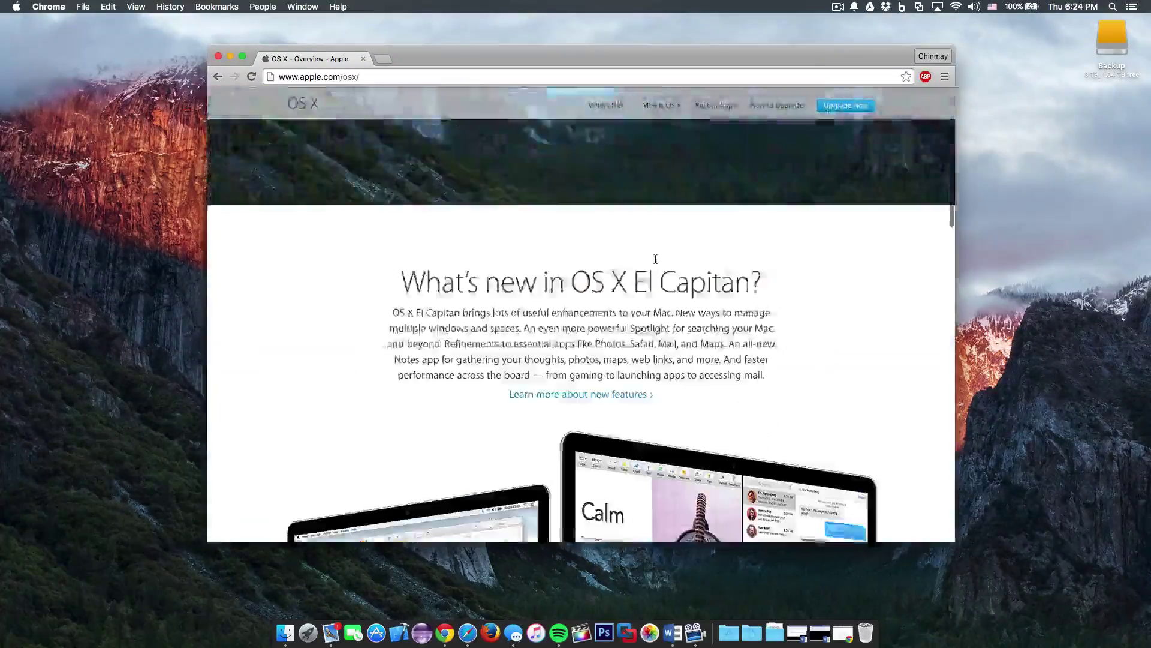
pyautogui.scroll(-5, 656, 259)
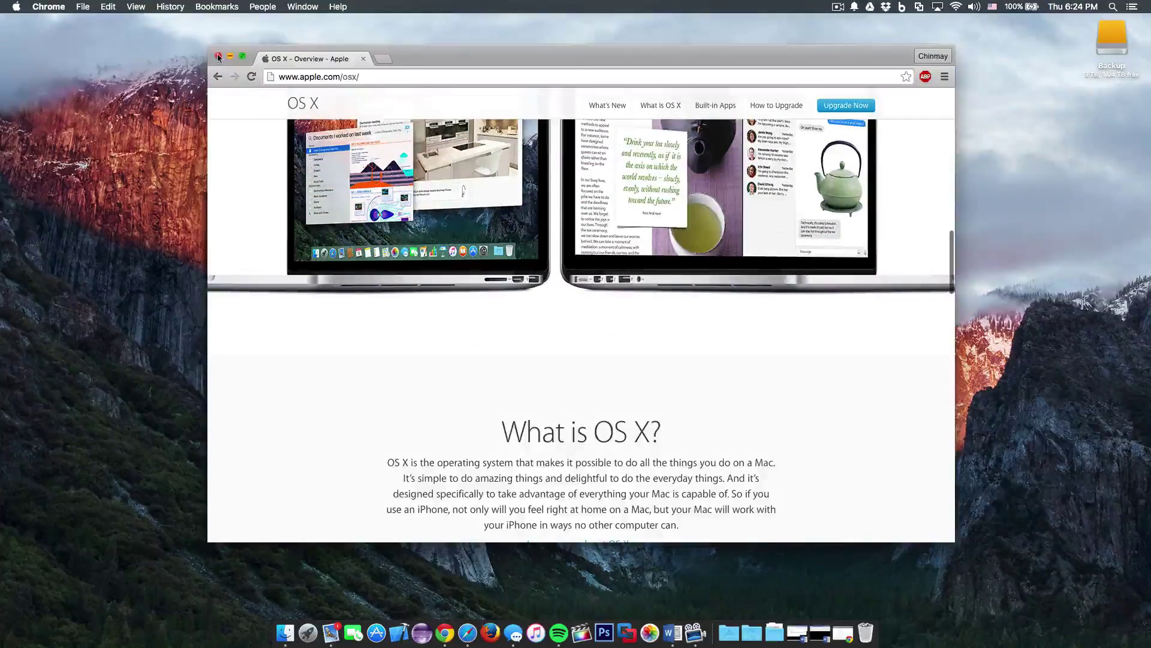
pyautogui.click(218, 56)
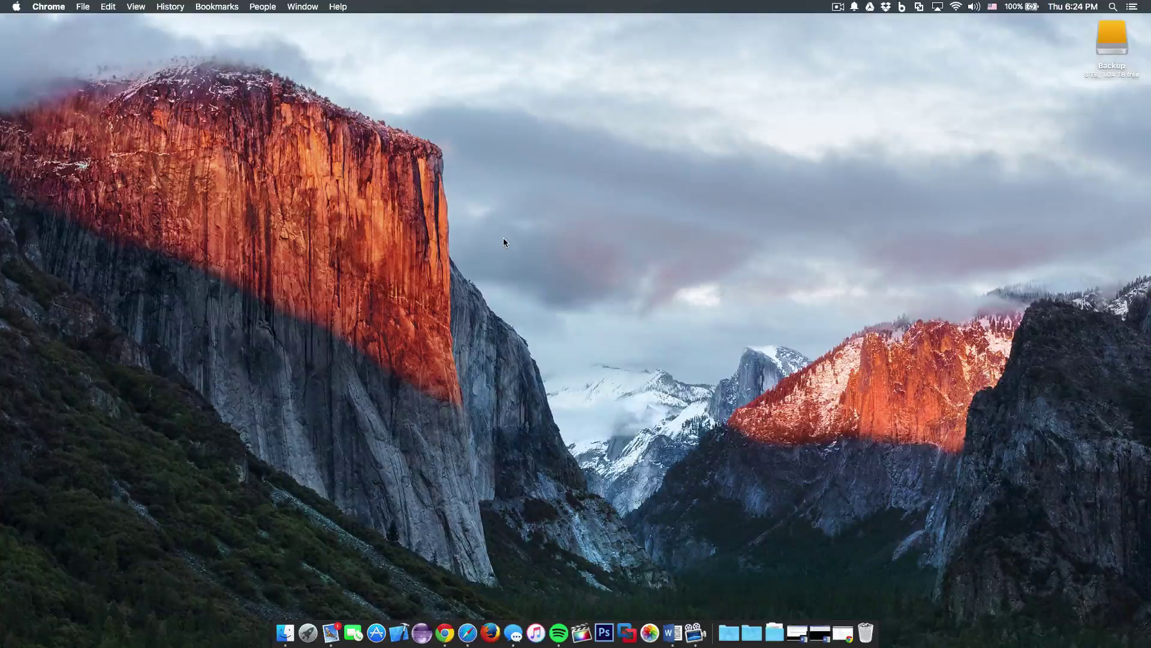
pyautogui.press('super+space')
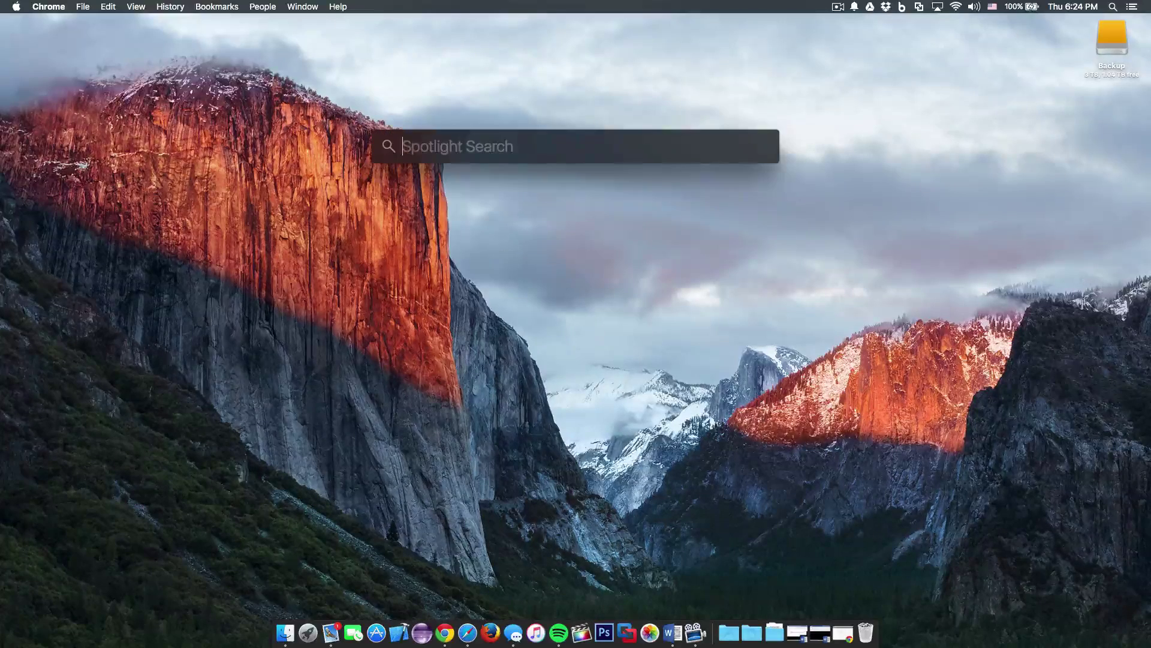
pyautogui.write('weather state')
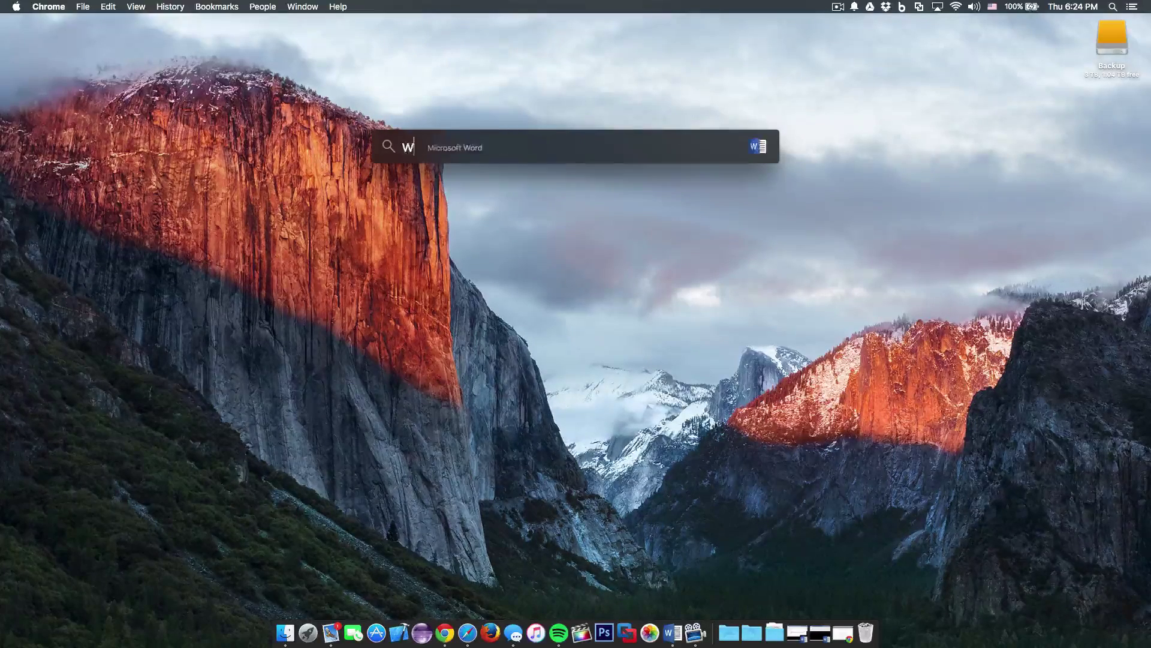
pyautogui.write(' college')
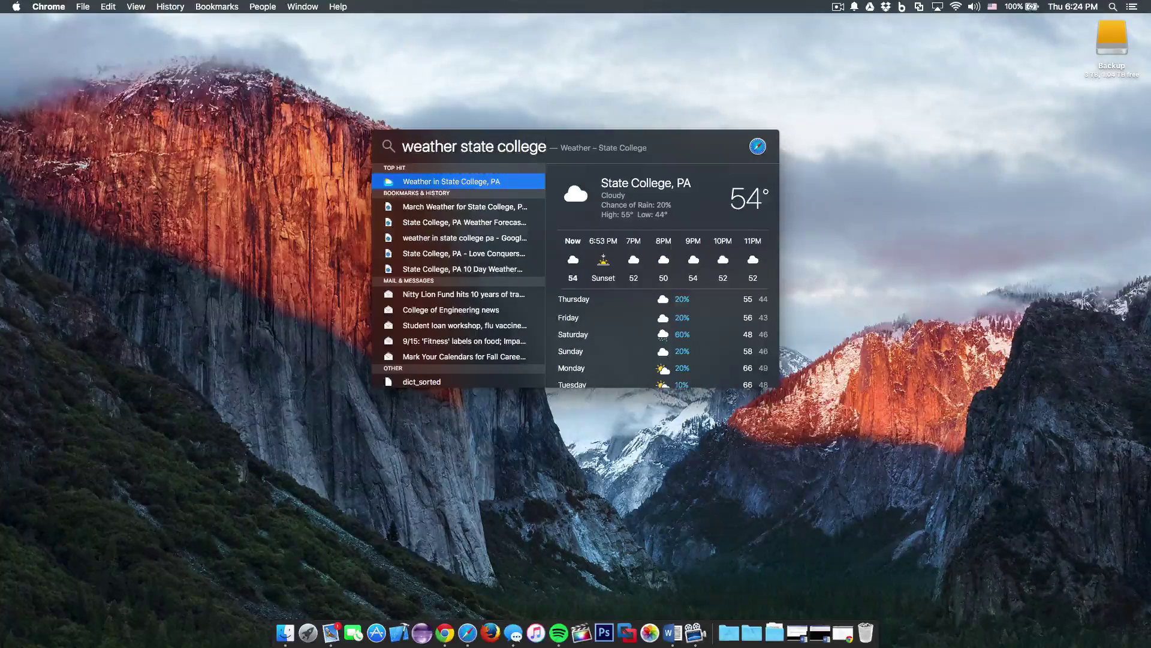
pyautogui.scroll(-5, 724, 228)
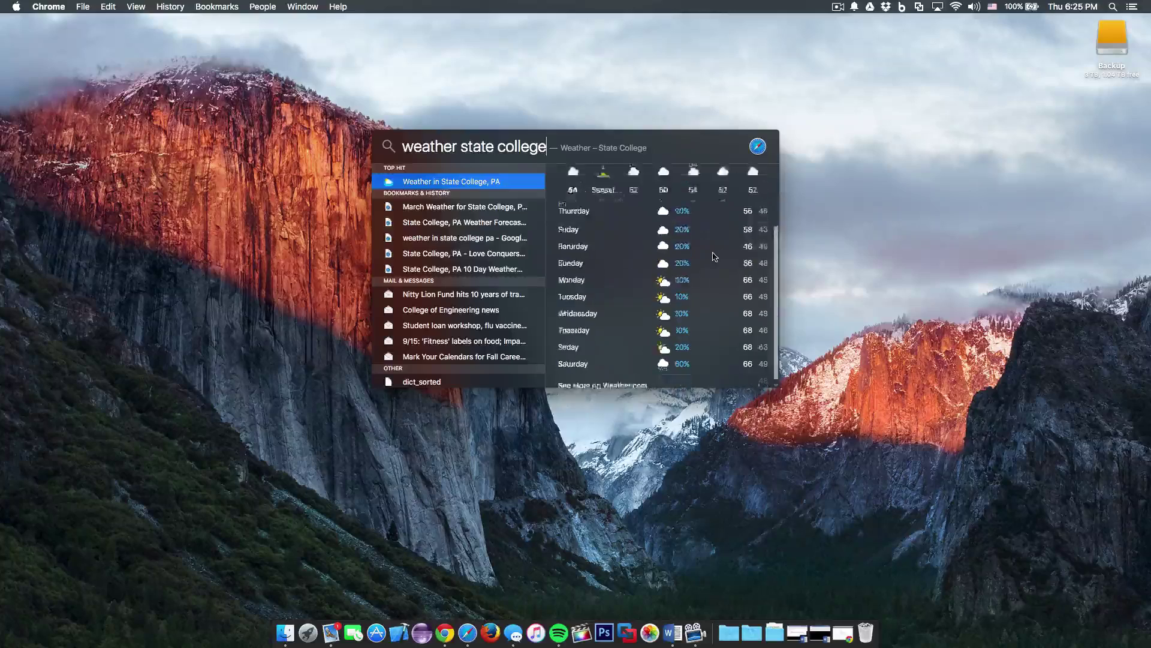
pyautogui.scroll(5, 738, 240)
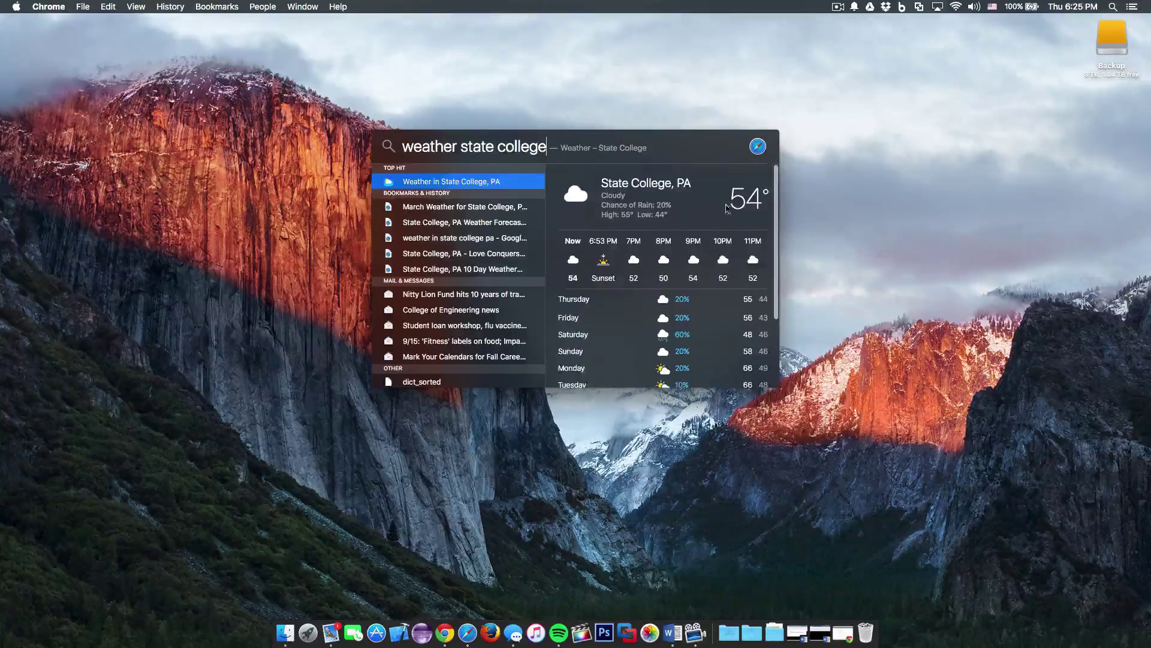
pyautogui.scroll(-1, 747, 207)
pyautogui.scroll(1, 741, 207)
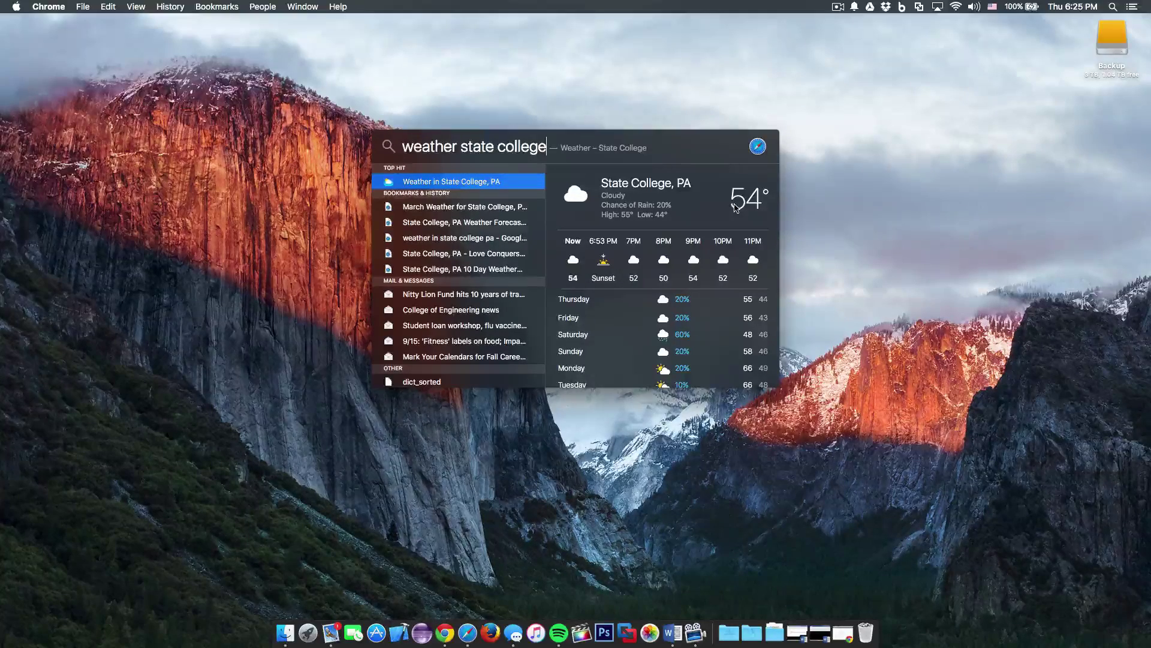
pyautogui.press('super+a')
pyautogui.press('BackSpace')
pyautogui.press('Escape')
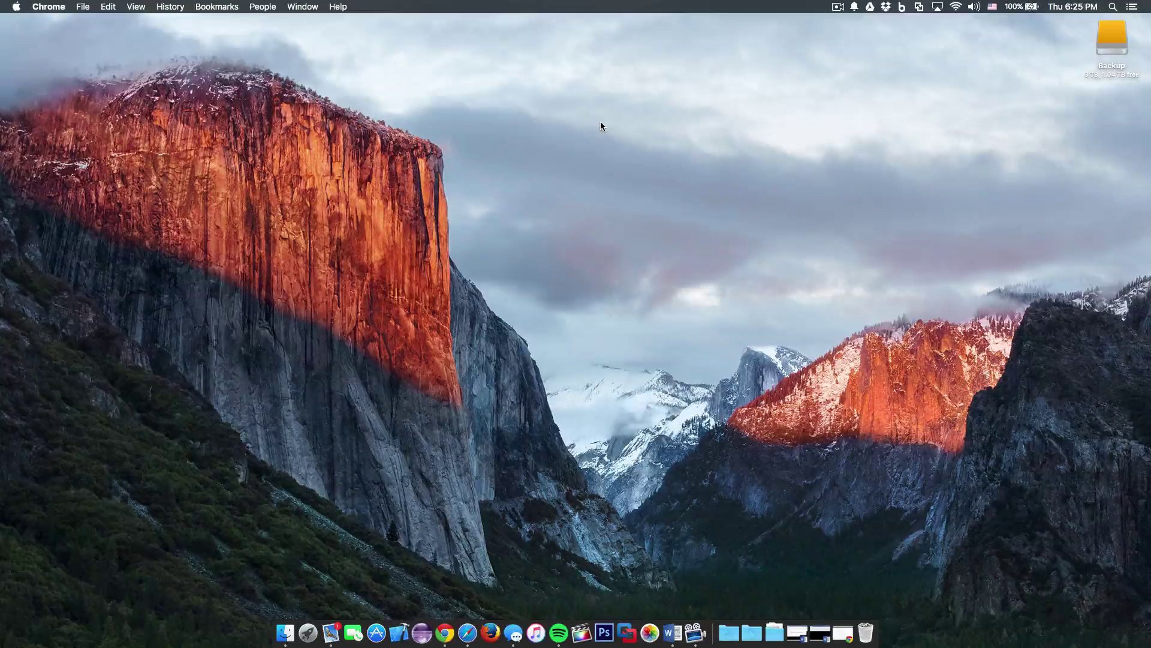
# Search Spotlight for 'what documents i made yesterday'.
pyautogui.press('super+space')
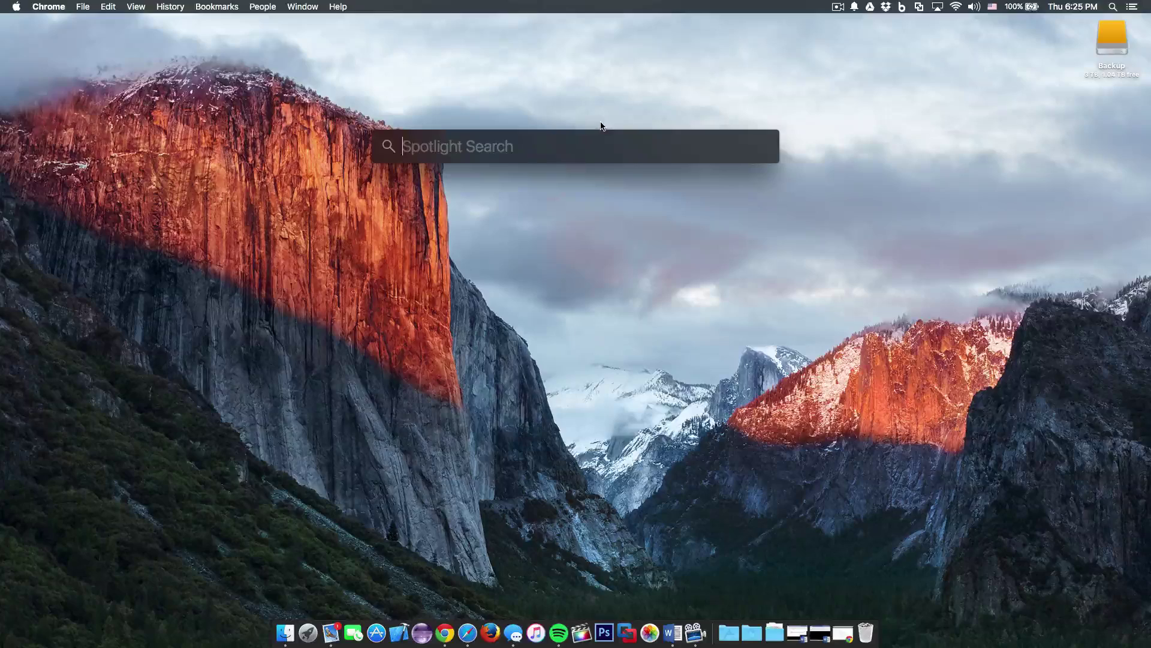
pyautogui.write('what docum')
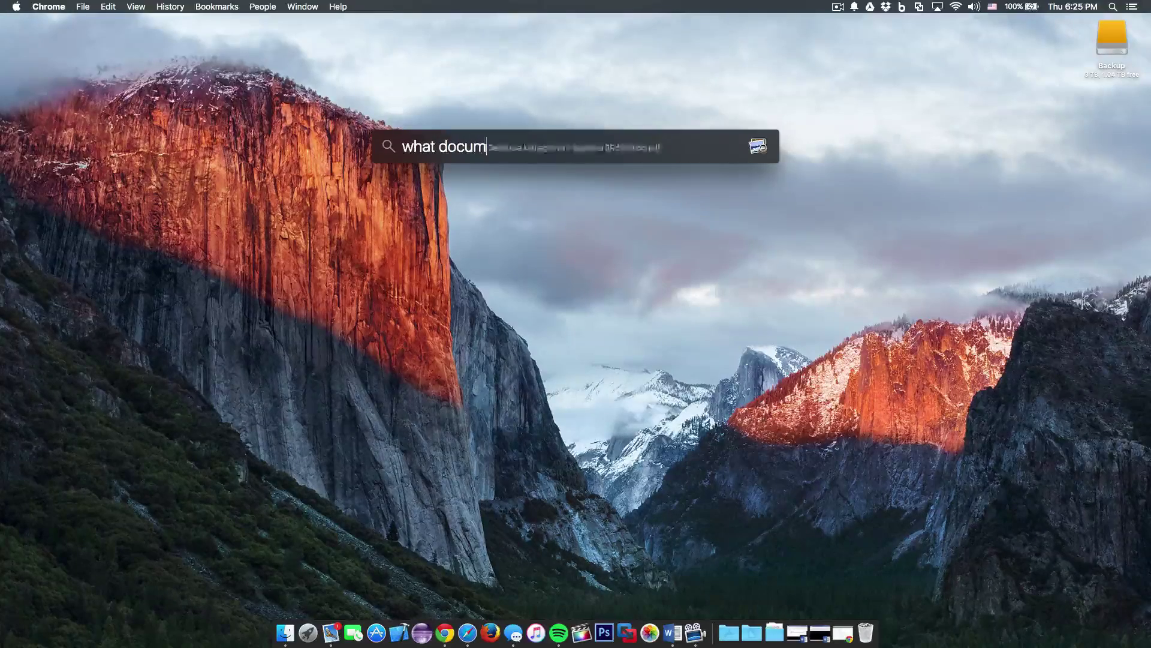
pyautogui.write('ents i made ')
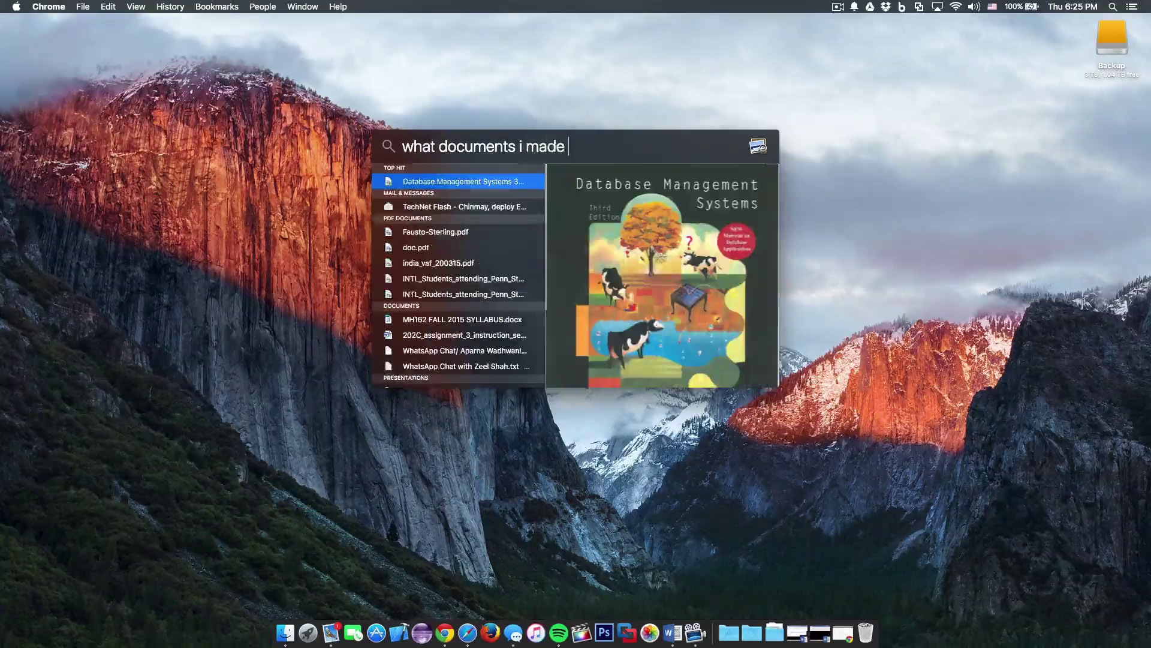
pyautogui.write('yest')
pyautogui.press('BackSpace')
pyautogui.press('BackSpace')
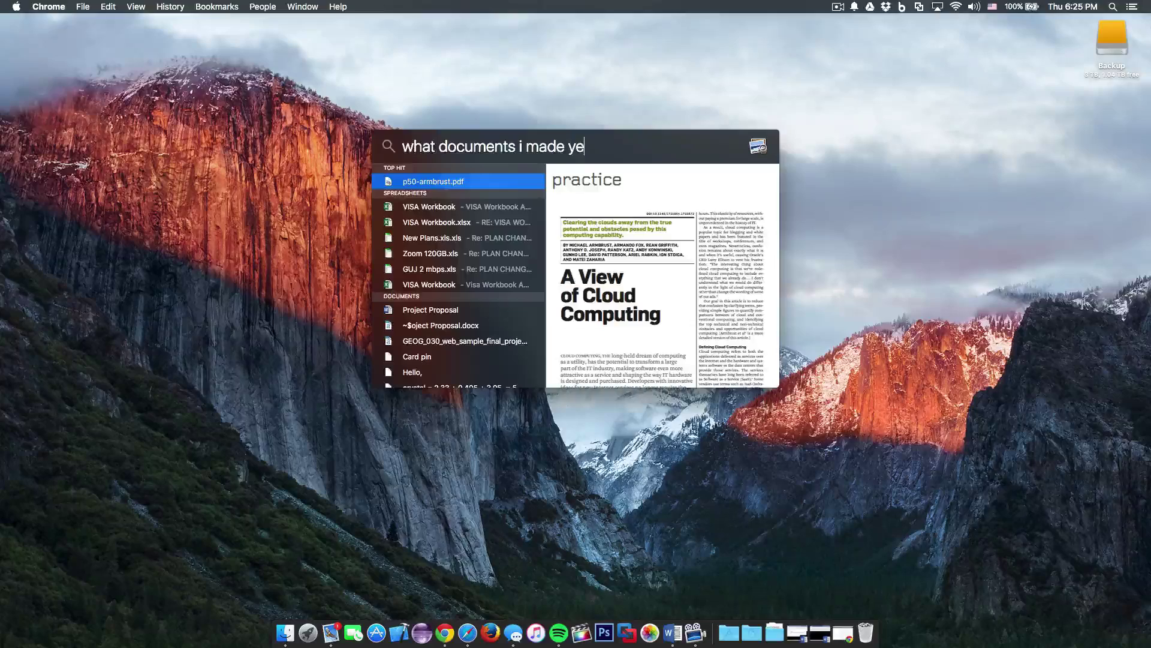
pyautogui.write('sterday')
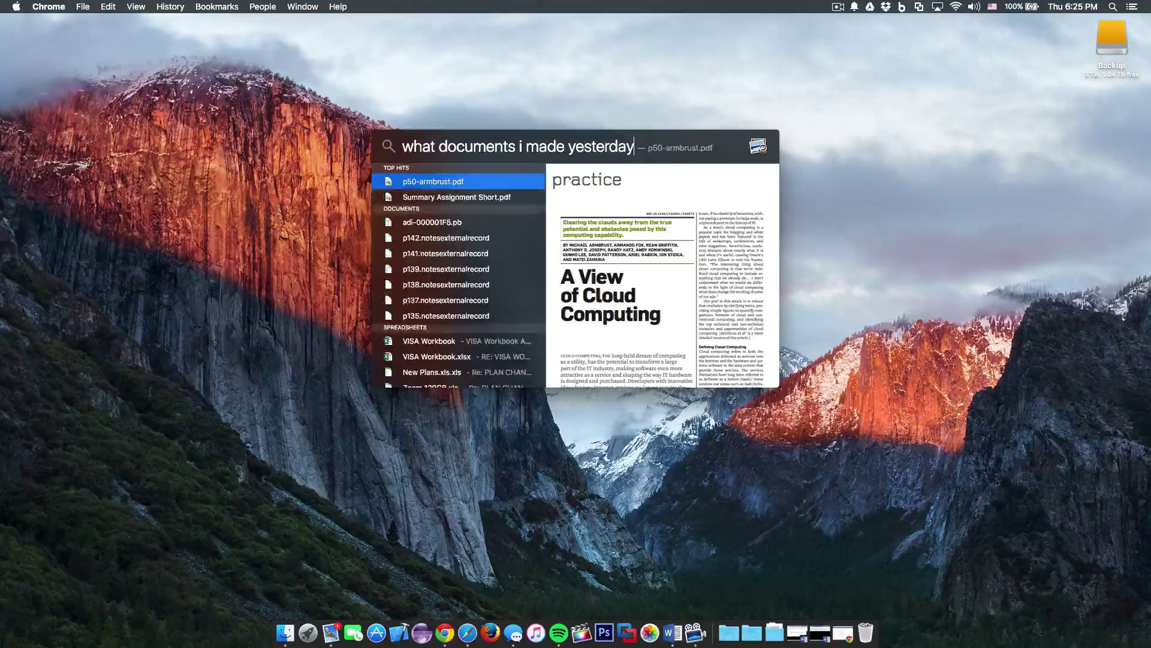
# Preview Summary Assignment Short.pdf among the results, then clear the search.
pyautogui.press('Down')
pyautogui.press('Up')
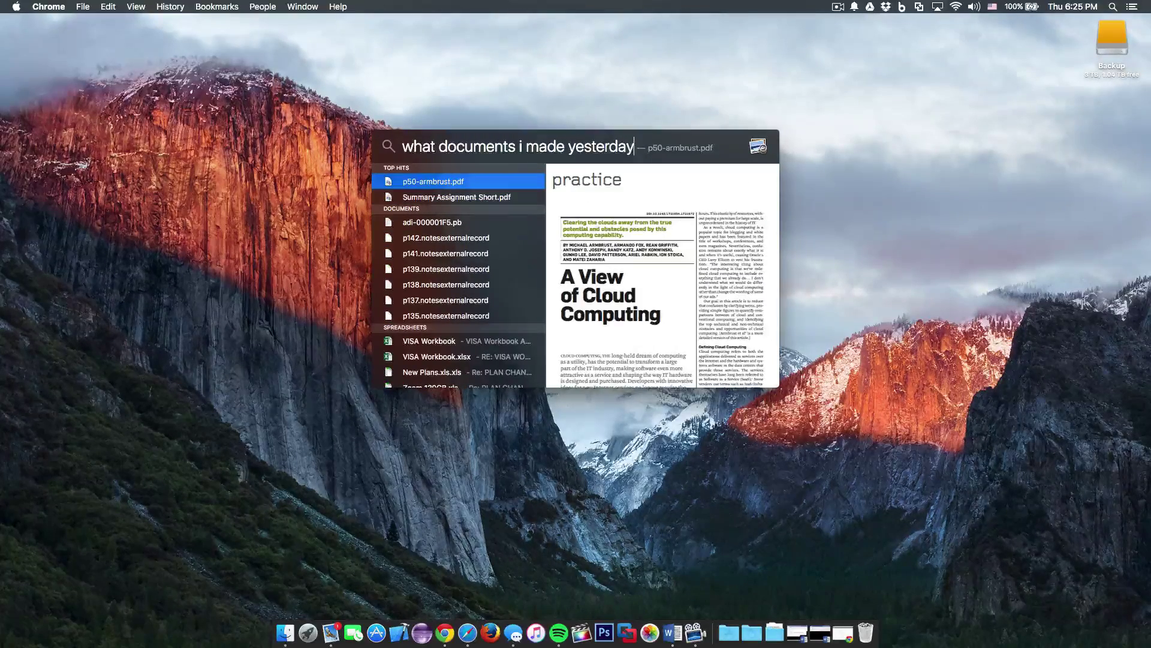
pyautogui.press('Down')
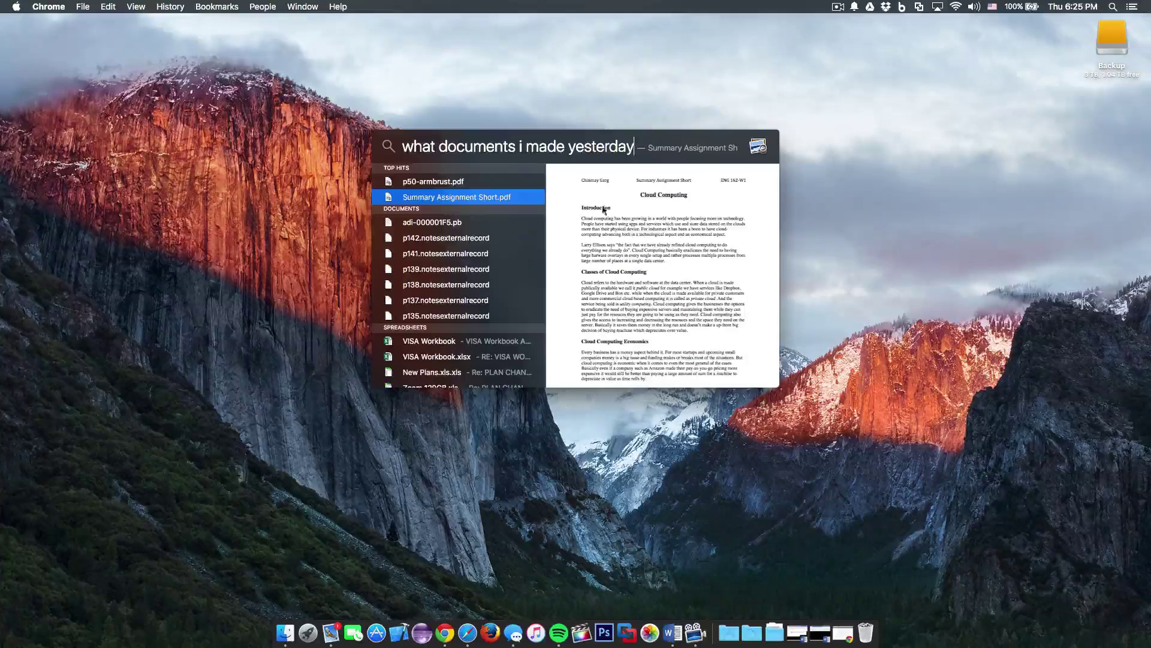
pyautogui.scroll(-10, 639, 234)
pyautogui.scroll(10, 639, 234)
pyautogui.press('Escape')
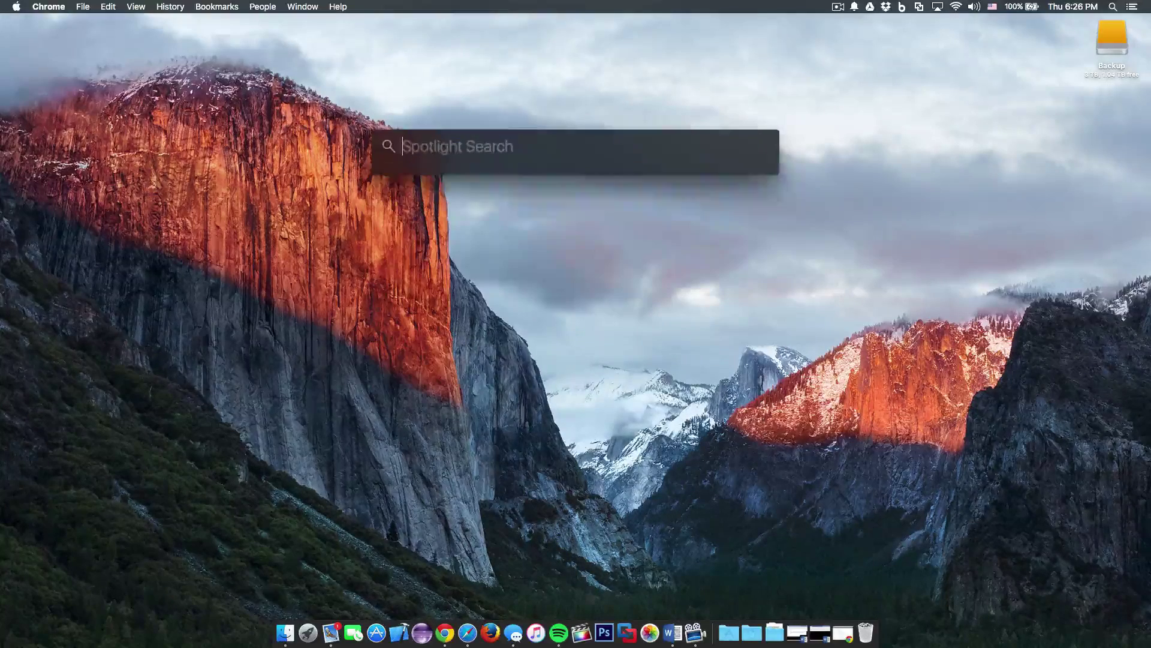
# Dismiss the Spotlight search bar to reveal the empty desktop.
pyautogui.press('Escape')
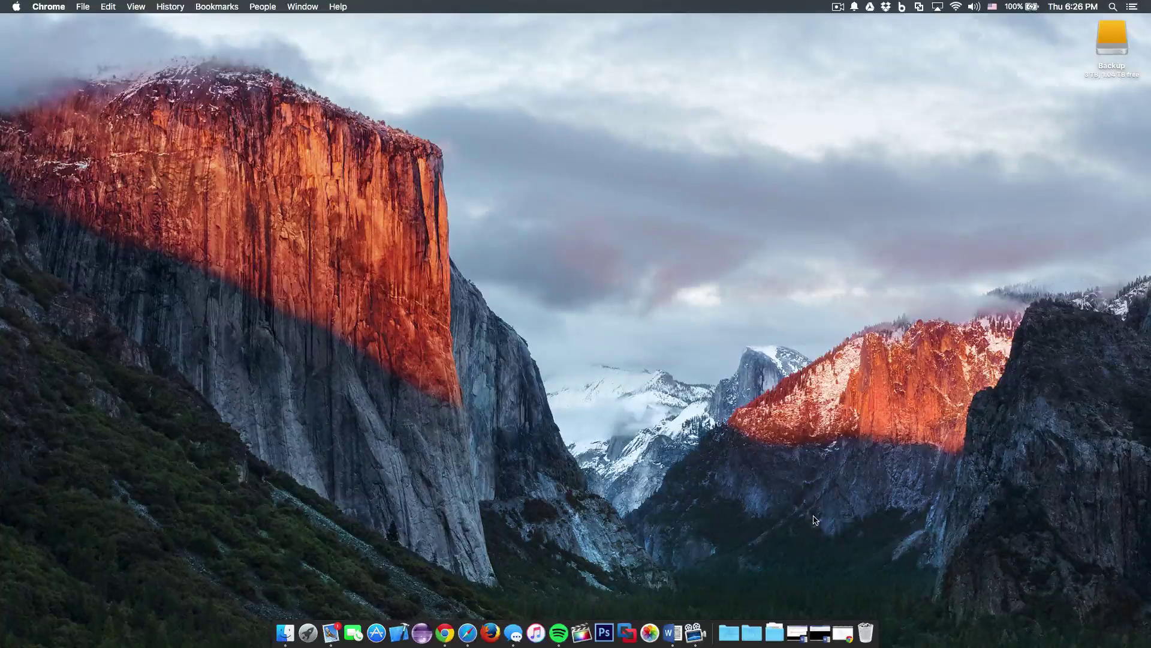
# Review the This I Believe Outline Format page, then restore Document1 and move it lower.
pyautogui.click(844, 634)
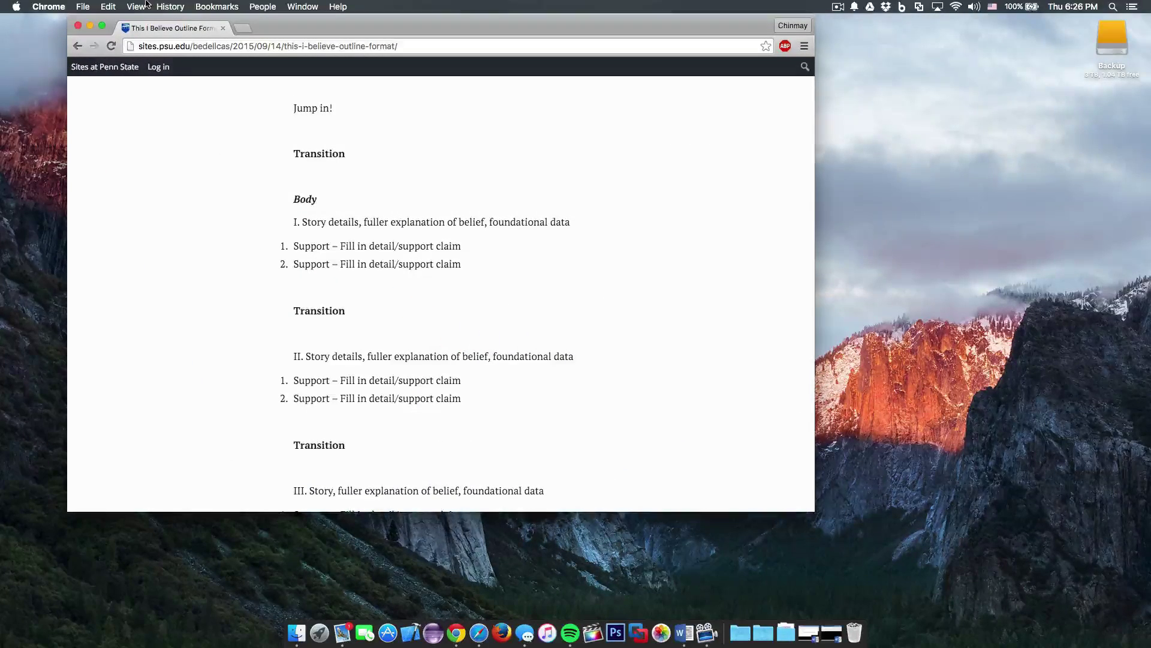
pyautogui.scroll(3, 346, 195)
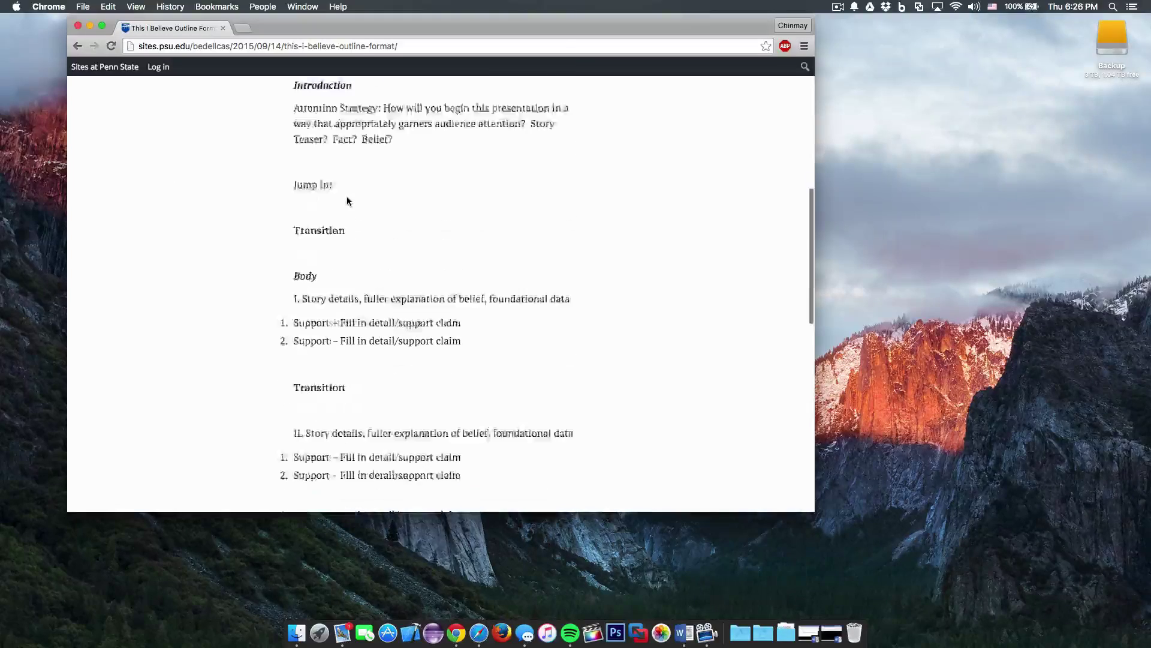
pyautogui.scroll(-20, 346, 195)
pyautogui.scroll(20, 347, 195)
pyautogui.scroll(-20, 346, 195)
pyautogui.scroll(20, 347, 198)
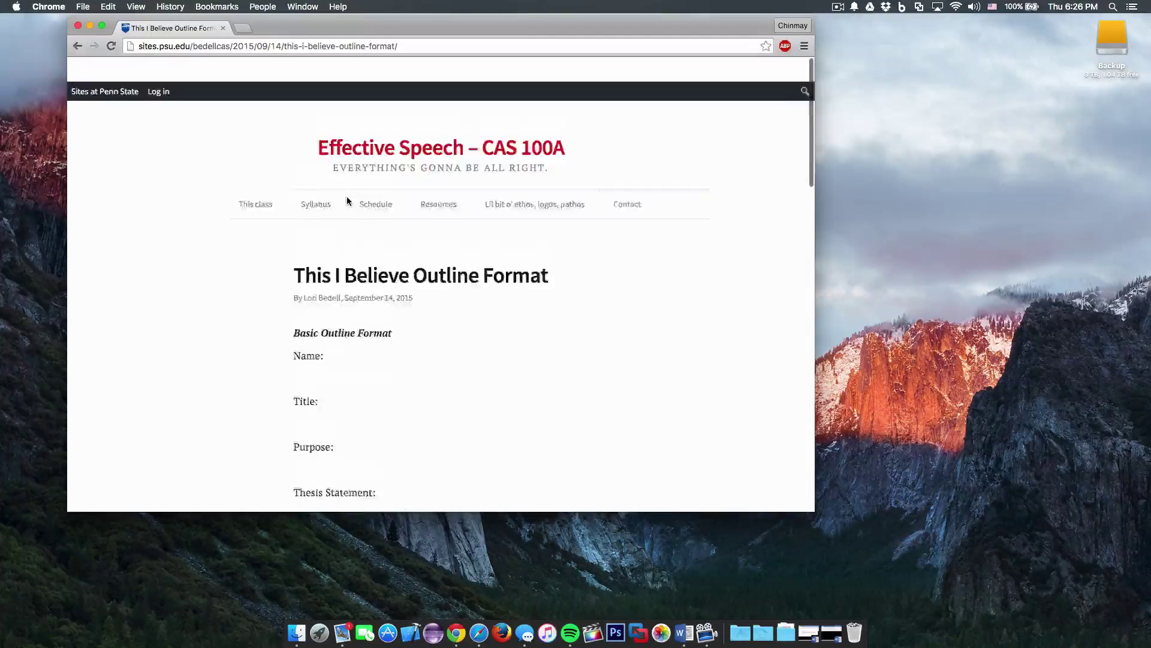
pyautogui.scroll(-15, 346, 198)
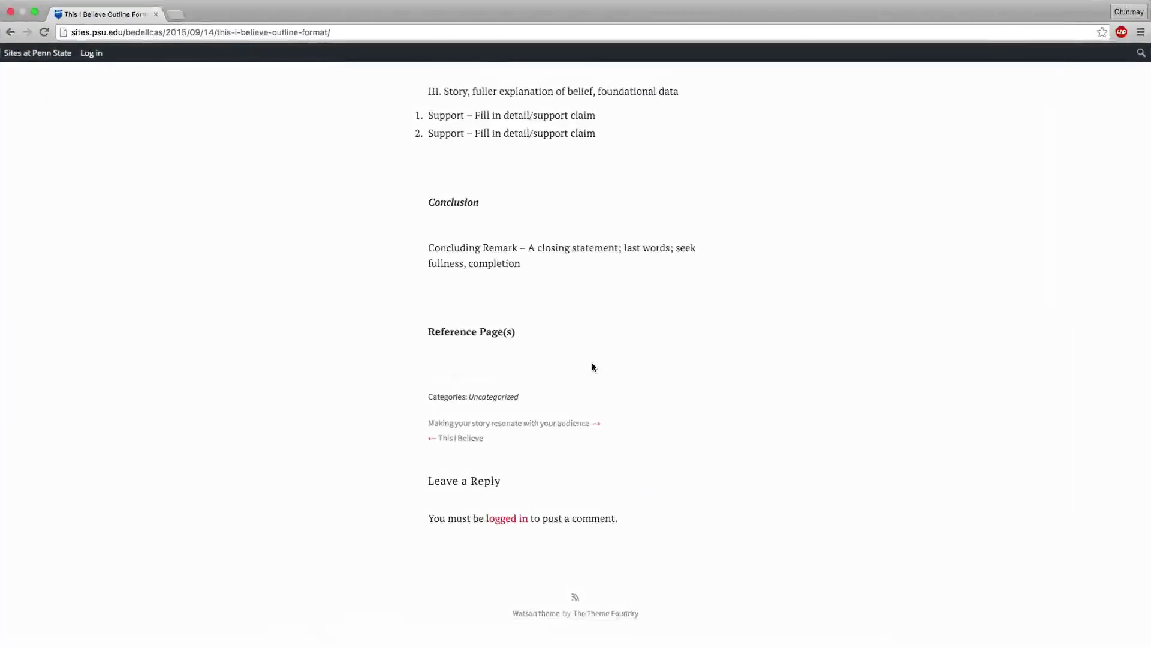
pyautogui.scroll(15, 592, 362)
pyautogui.scroll(-8, 592, 364)
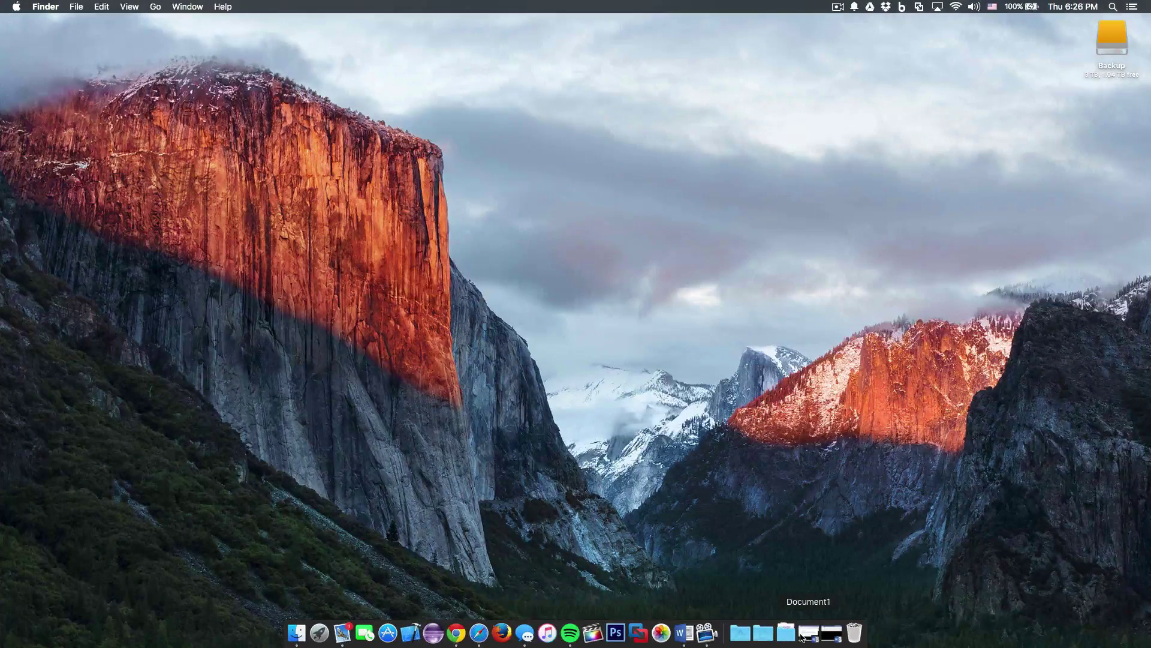
pyautogui.click(808, 634)
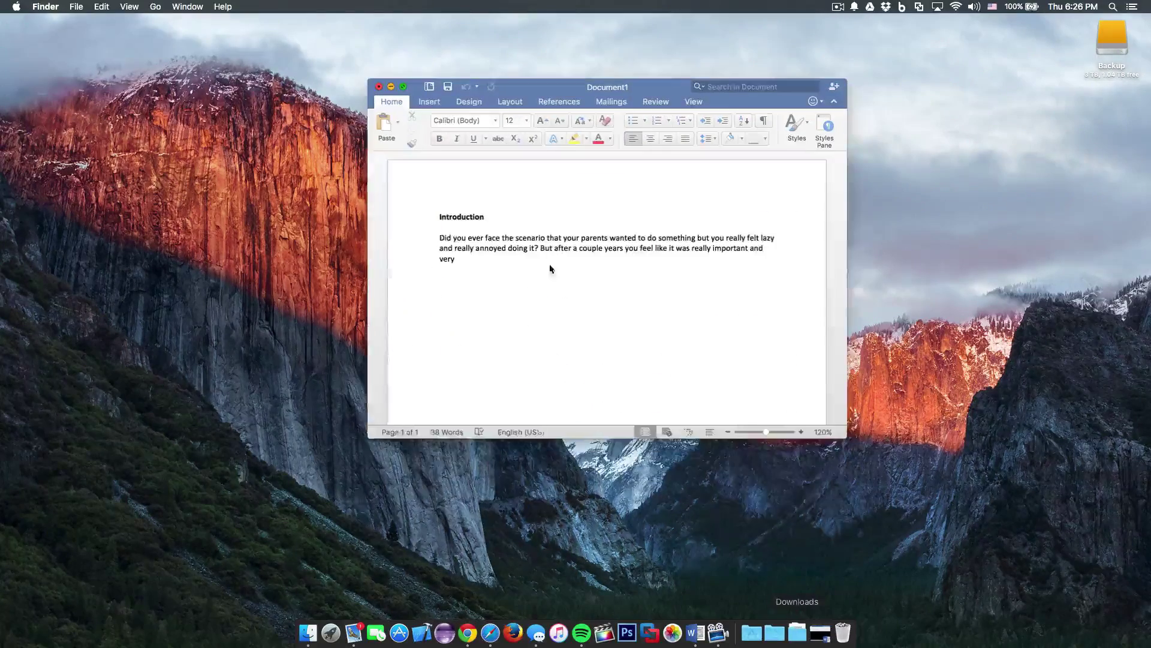
pyautogui.moveTo(644, 101); pyautogui.dragTo(632, 175)
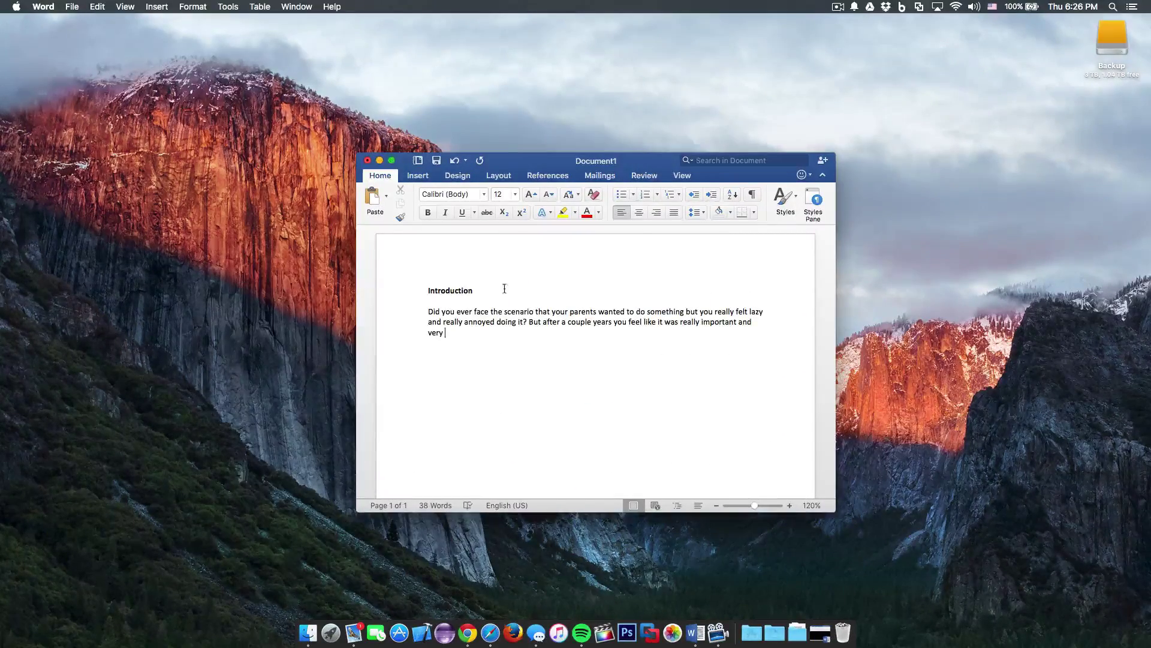
# In Mission Control, drag the Word window onto Chrome's full-screen space to form a split view.
pyautogui.hotkey('ctrl', 'Up')
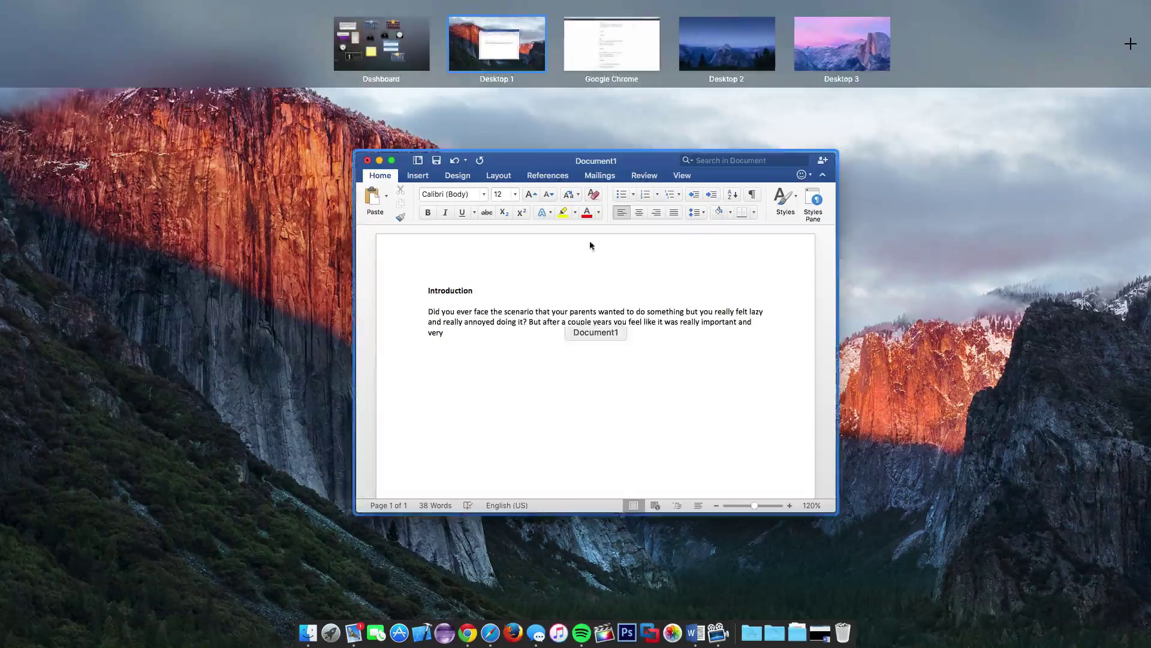
pyautogui.moveTo(593, 230); pyautogui.dragTo(588, 46)
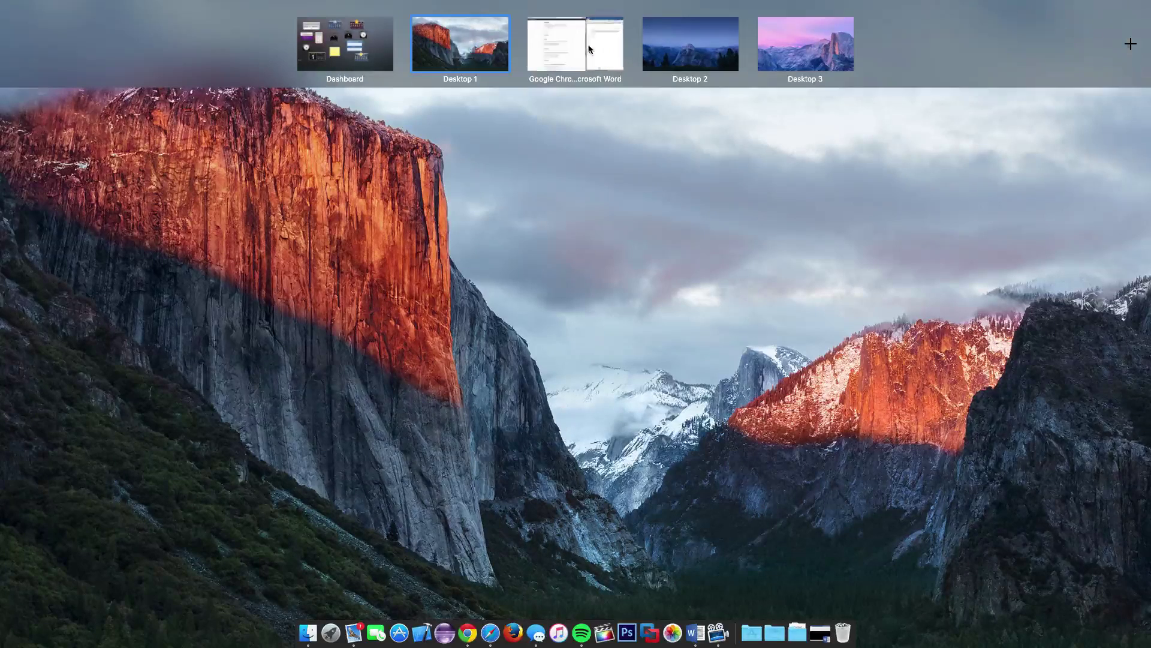
# In the Chrome+Word split view, widen Word and type test lines 'sadsidbsa' and 'shdsbc'.
pyautogui.click(591, 59)
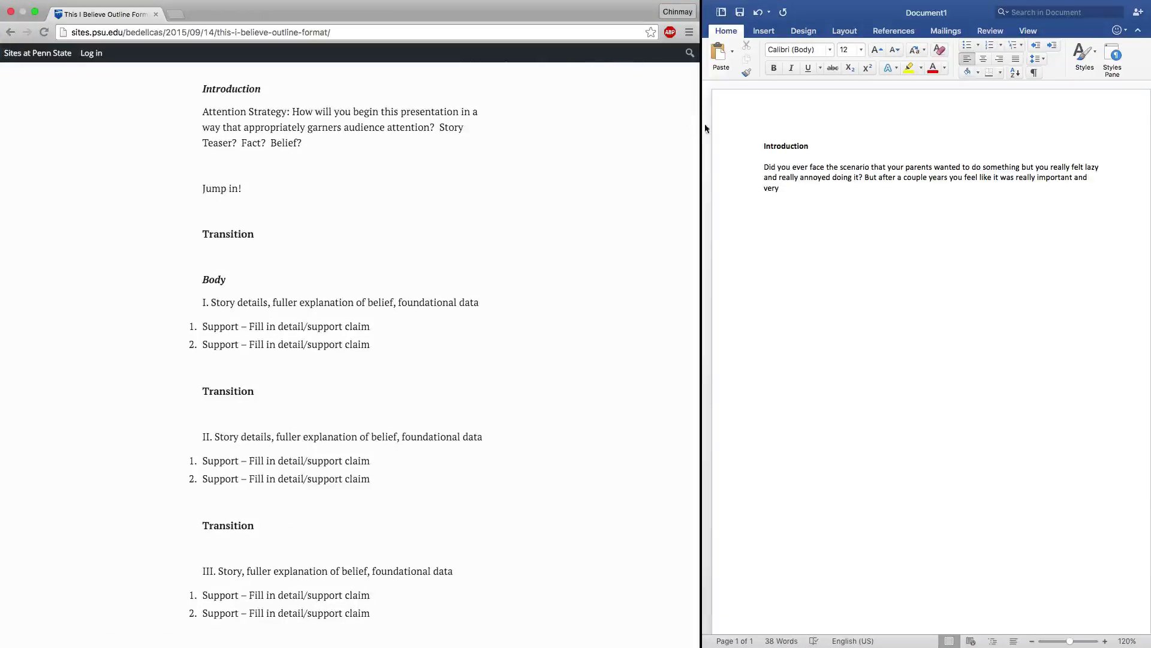
pyautogui.moveTo(697, 123); pyautogui.dragTo(550, 180)
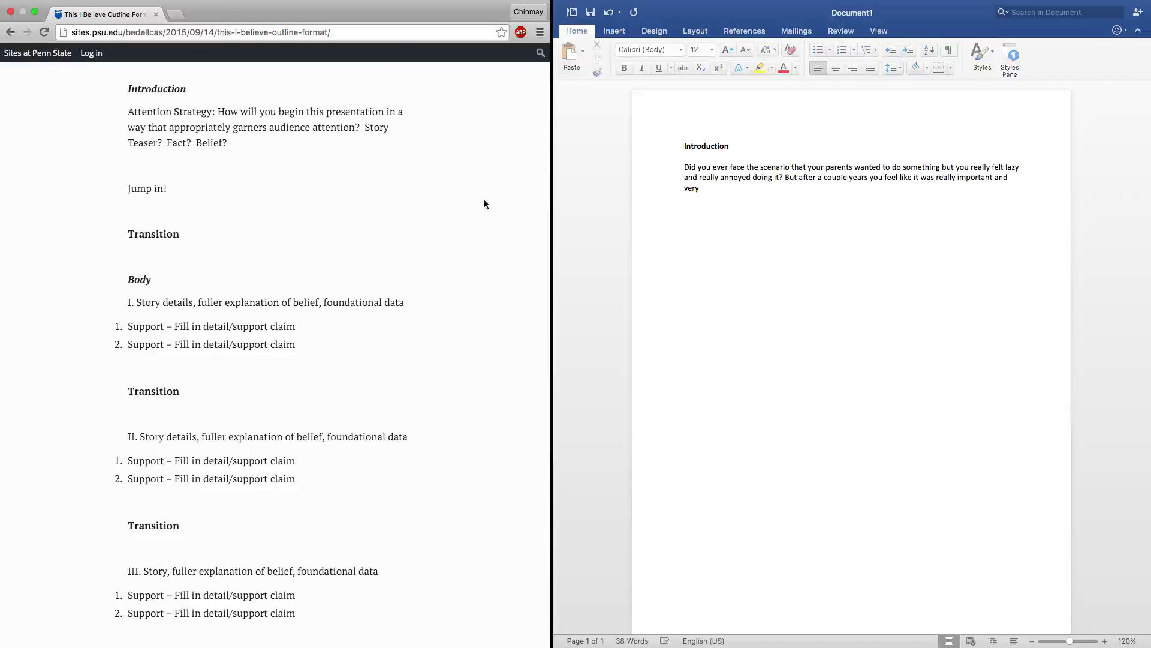
pyautogui.press('Return')
pyautogui.press('Return')
pyautogui.press('Return')
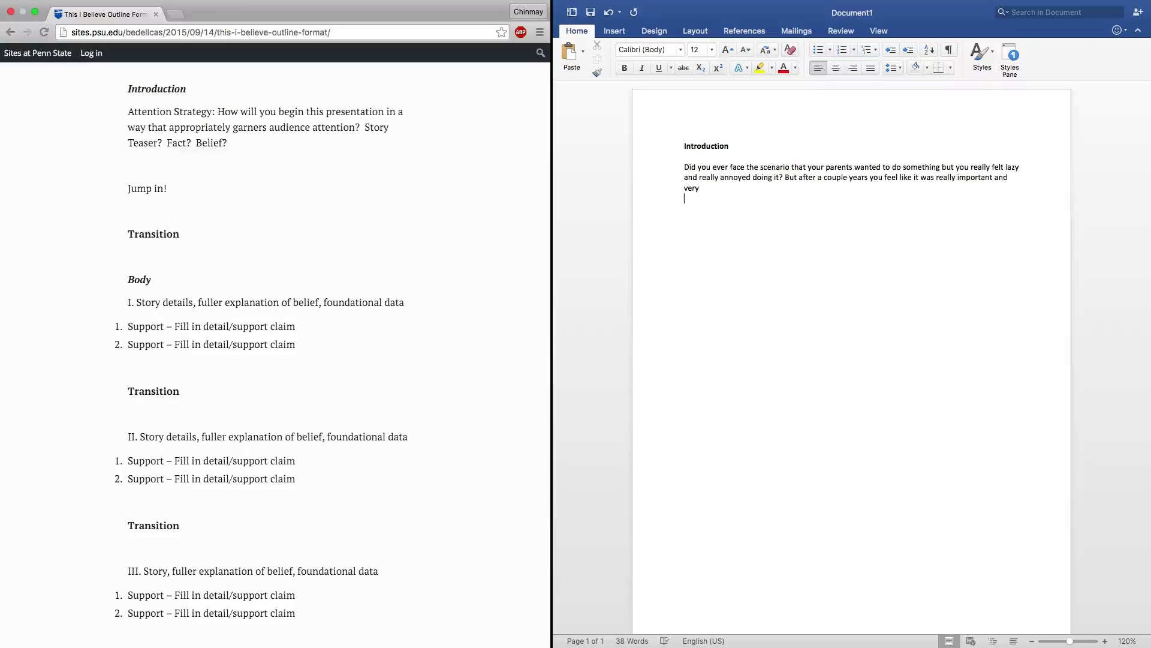
pyautogui.write('sadsidbsa')
pyautogui.press('Return')
pyautogui.write('shdsbc')
# Delete the Sadsidbsa and Shdsbc test lines, then switch back to Desktop 1.
pyautogui.scroll(-7, 456, 102)
pyautogui.scroll(10, 486, 106)
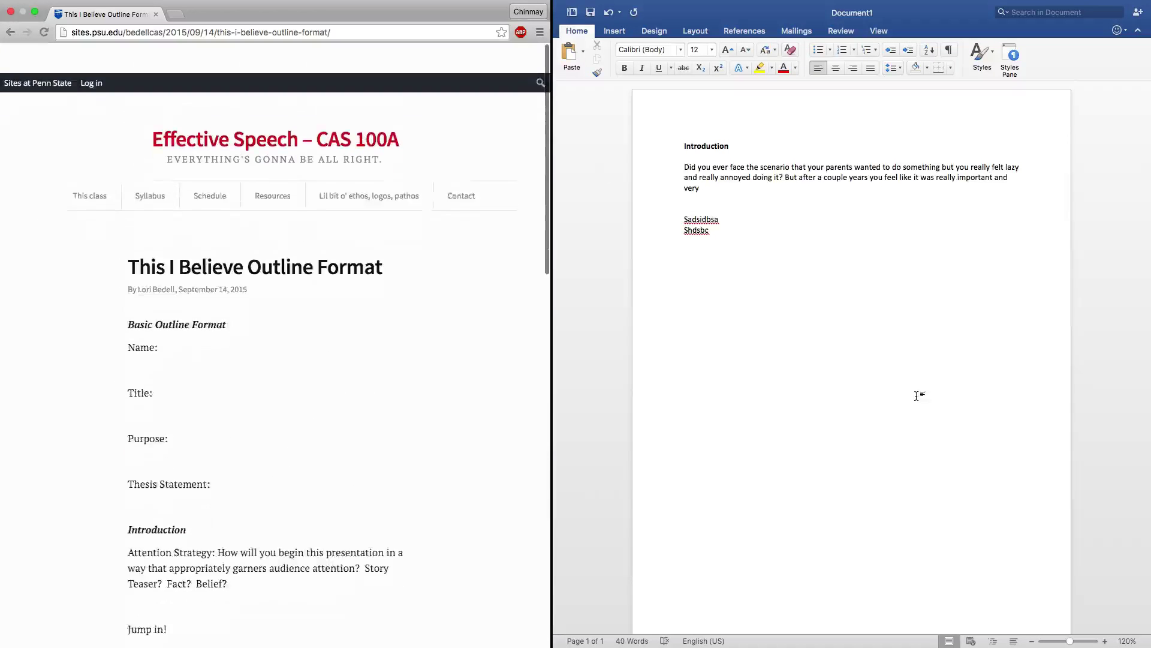
pyautogui.scroll(-2, 915, 394)
pyautogui.scroll(2, 916, 394)
pyautogui.press('Return')
pyautogui.scroll(-15, 407, 238)
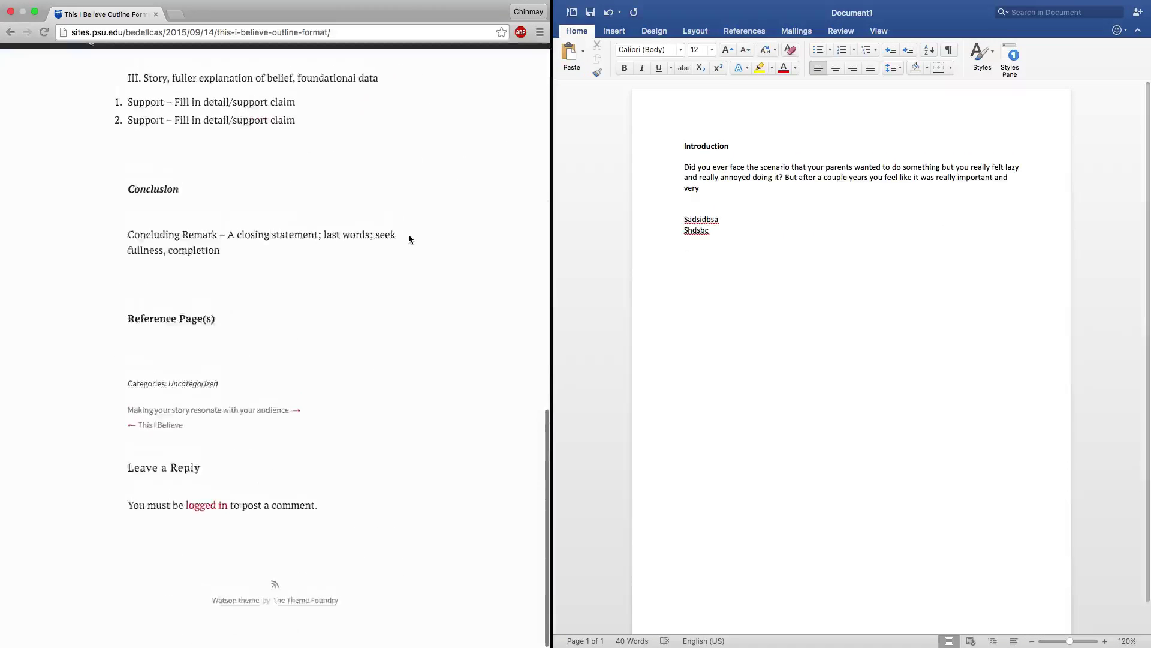
pyautogui.scroll(15, 406, 237)
pyautogui.scroll(-5, 378, 308)
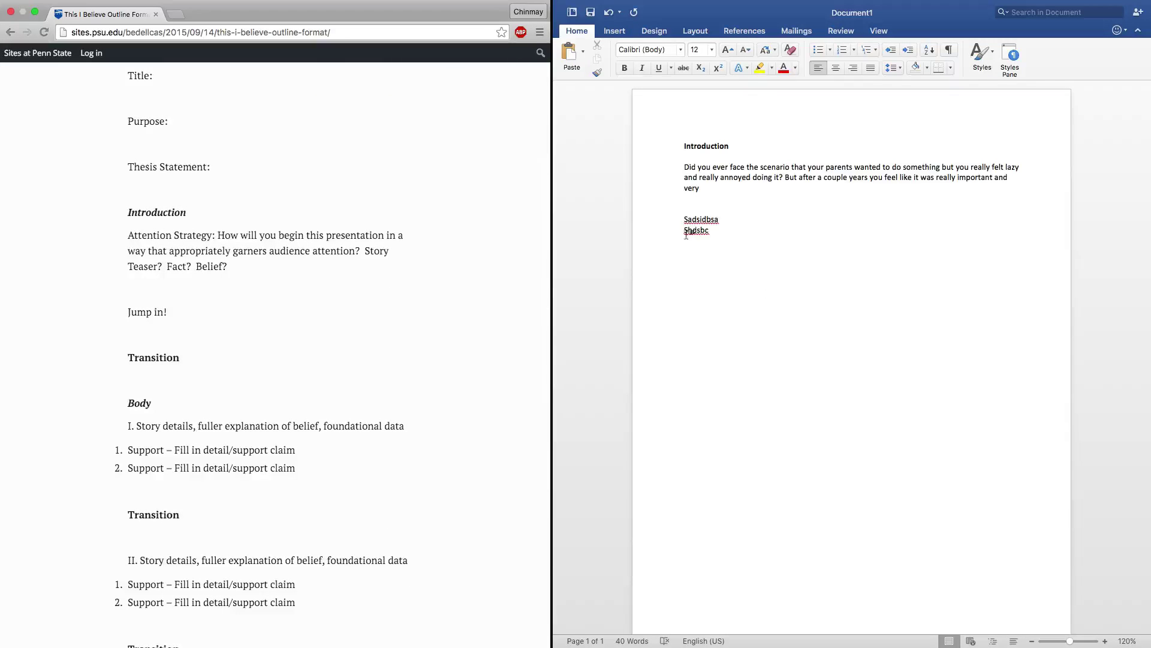
pyautogui.moveTo(690, 239); pyautogui.dragTo(663, 218)
pyautogui.press('BackSpace')
pyautogui.press('BackSpace')
pyautogui.moveTo(750, 3)
pyautogui.hotkey('ctrl', 'Left')
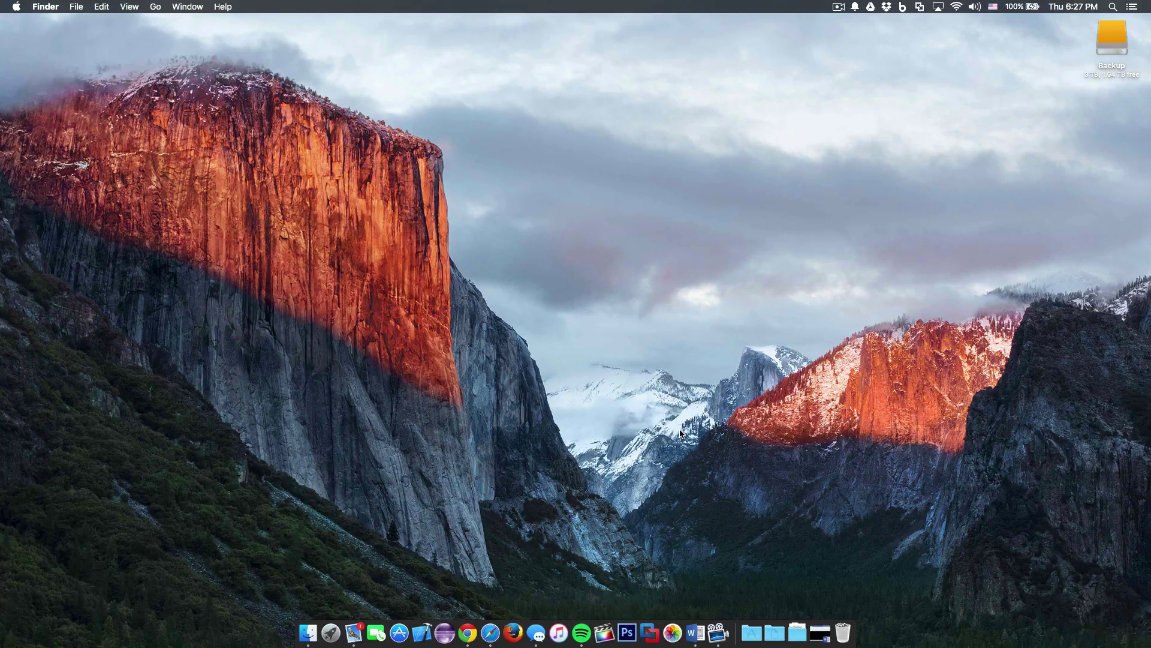
# Launch Notes via Spotlight and start a new note titled 'Things to do'.
pyautogui.press('super+space')
pyautogui.write('notes')
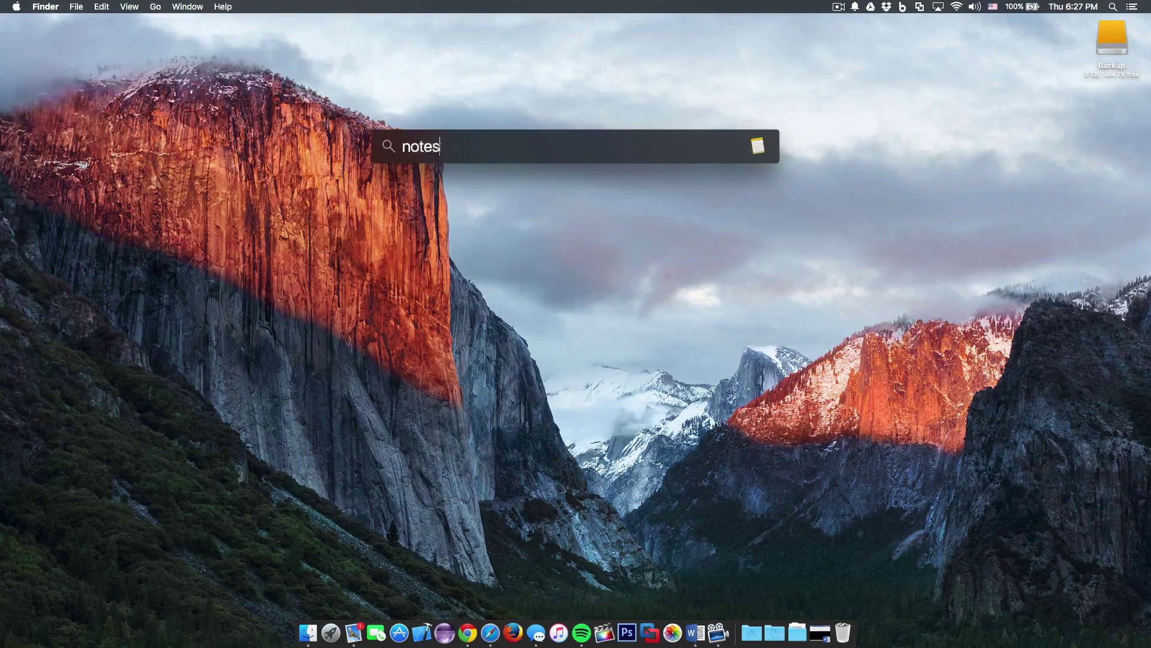
pyautogui.press('Return')
pyautogui.press('super+n')
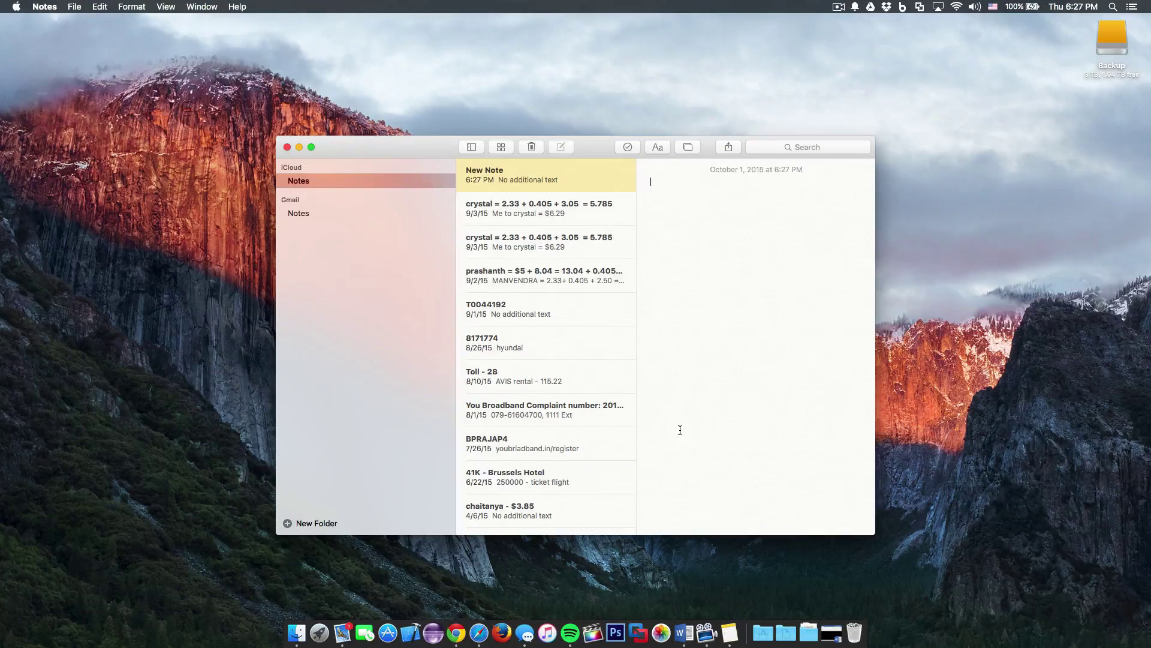
pyautogui.write('Things to do:')
# Add checklist items Buy Milk, Buy scotch tape and asjndksa, ticking two off as done.
pyautogui.click(634, 148)
pyautogui.write('Buy Milk')
pyautogui.press('Return')
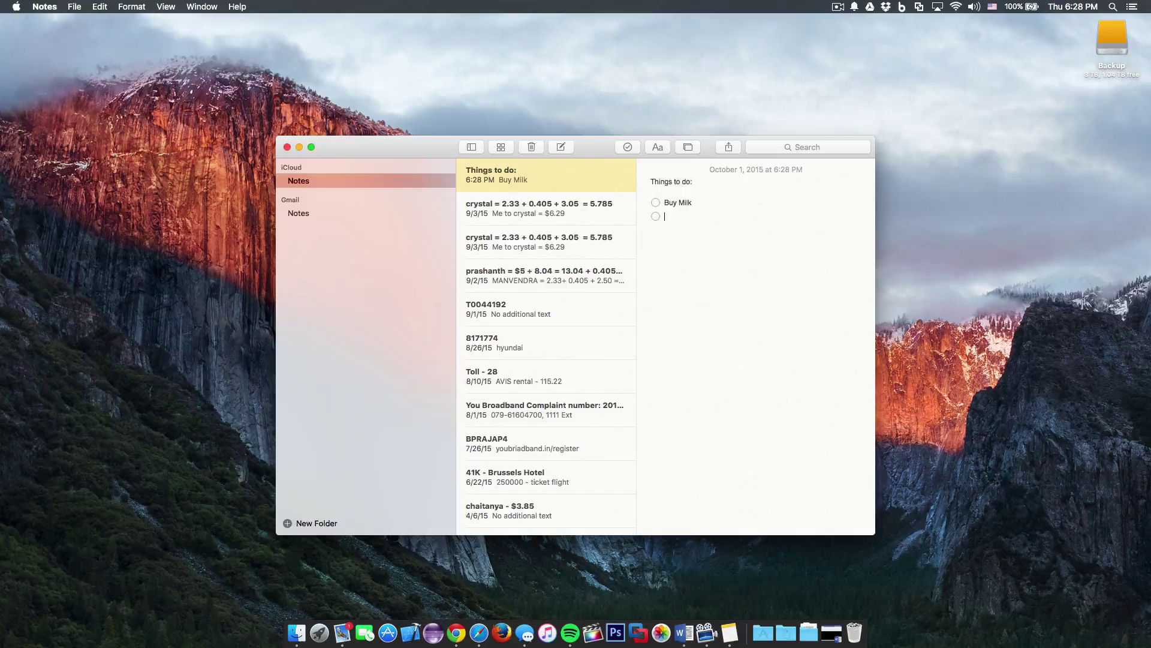
pyautogui.write('Buy scotch tape')
pyautogui.press('Return')
pyautogui.click(657, 203)
pyautogui.write('asjndksa')
pyautogui.press('Return')
pyautogui.click(656, 231)
# Delete the checklist items and title, switch to the crystal note, and close Notes.
pyautogui.moveTo(694, 247); pyautogui.dragTo(645, 205)
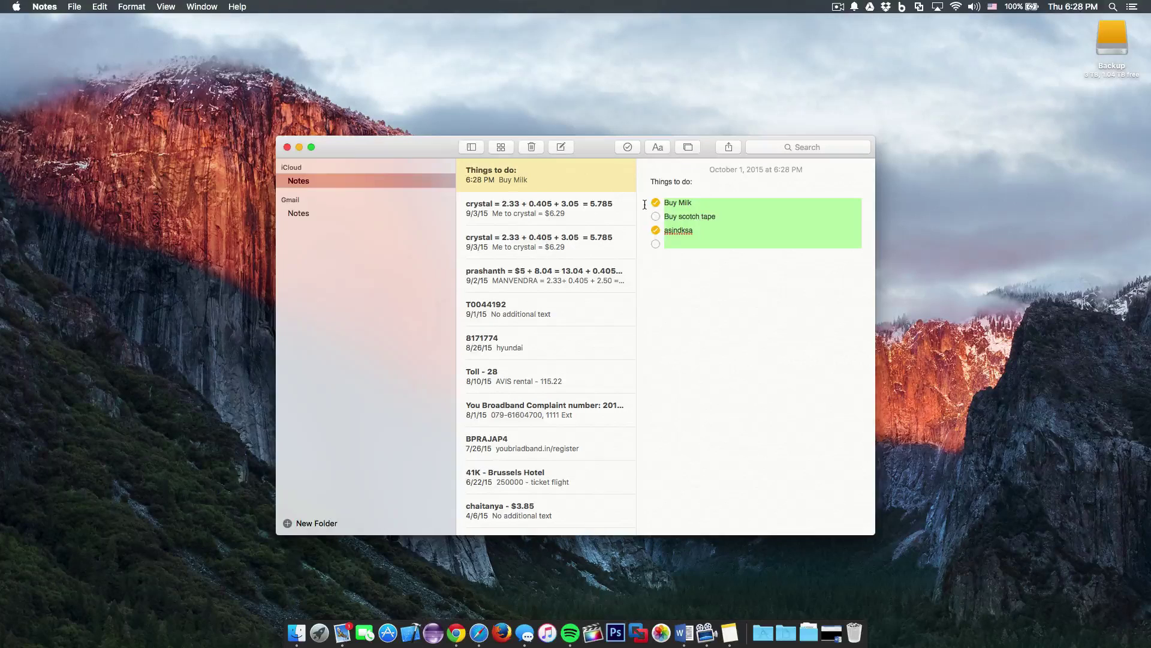
pyautogui.press('BackSpace')
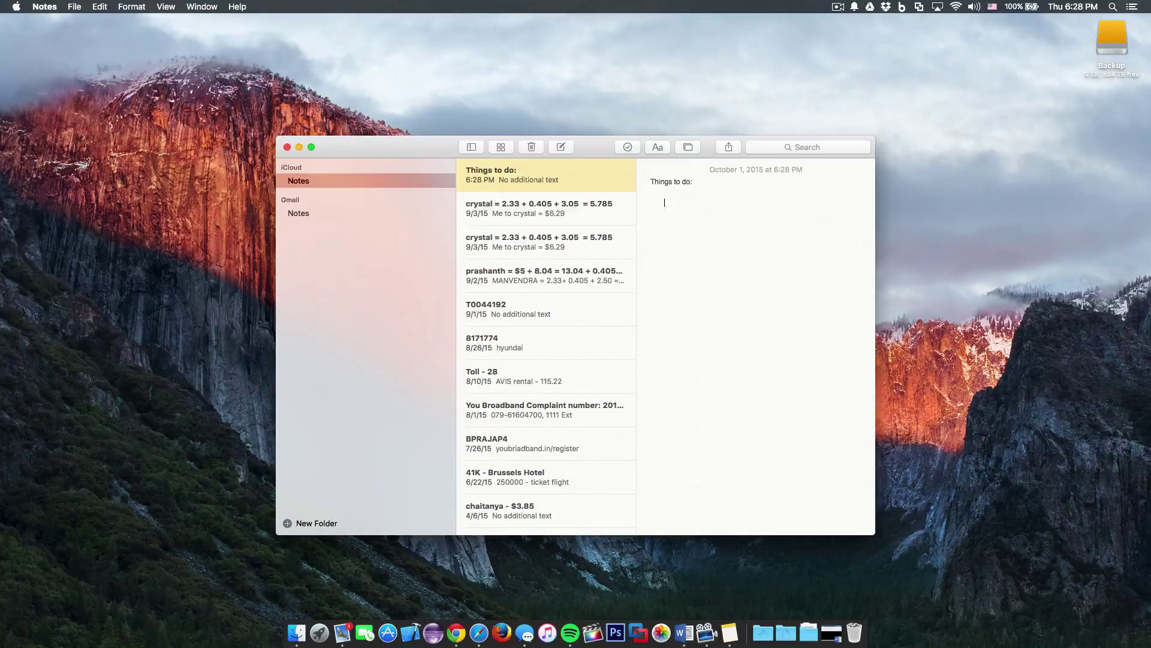
pyautogui.press('BackSpace')
pyautogui.press('BackSpace')
pyautogui.press('BackSpace')
pyautogui.press('BackSpace')
pyautogui.press('BackSpace')
pyautogui.press('BackSpace')
pyautogui.press('BackSpace')
pyautogui.press('BackSpace')
pyautogui.press('BackSpace')
pyautogui.press('BackSpace')
pyautogui.press('BackSpace')
pyautogui.press('BackSpace')
pyautogui.press('BackSpace')
pyautogui.click(539, 185)
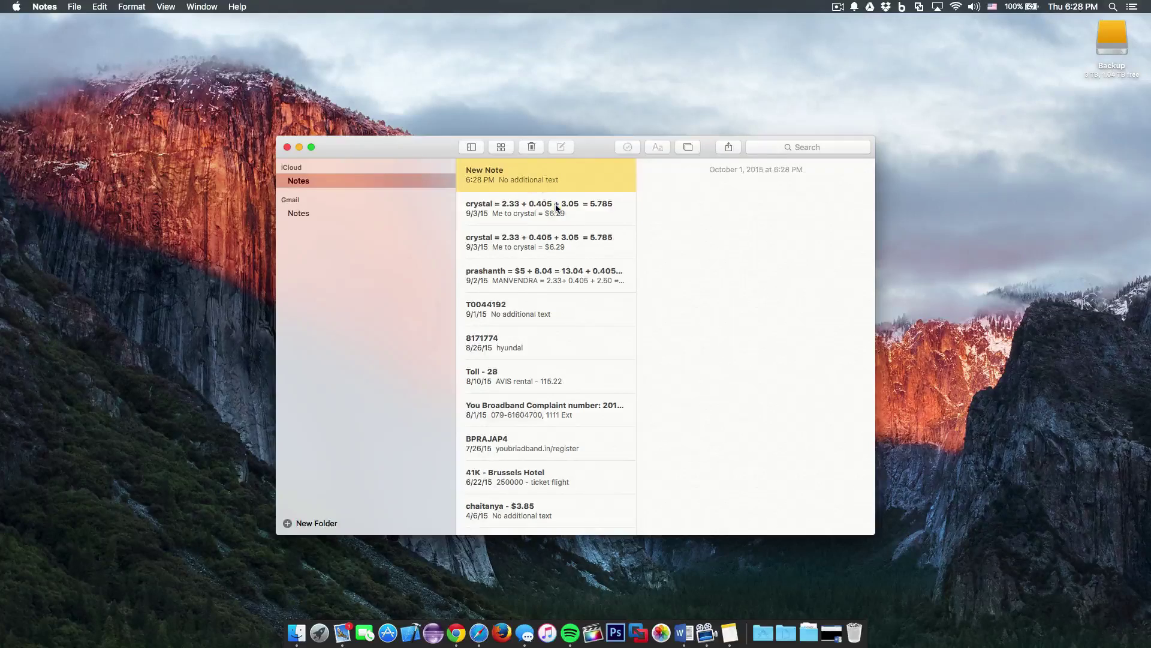
pyautogui.click(556, 210)
pyautogui.click(288, 147)
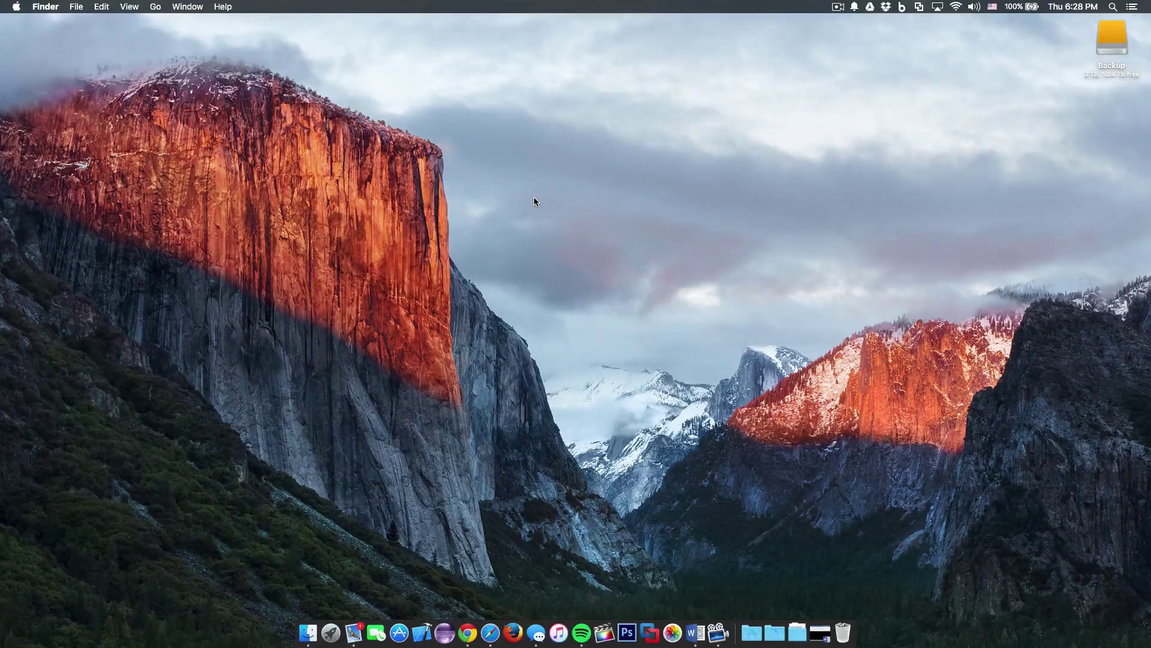
# Survey Mission Control, return to Desktop 1, and restore the minimized Project Proposal document.
pyautogui.hotkey('ctrl', 'Up')
pyautogui.moveTo(782, 42)
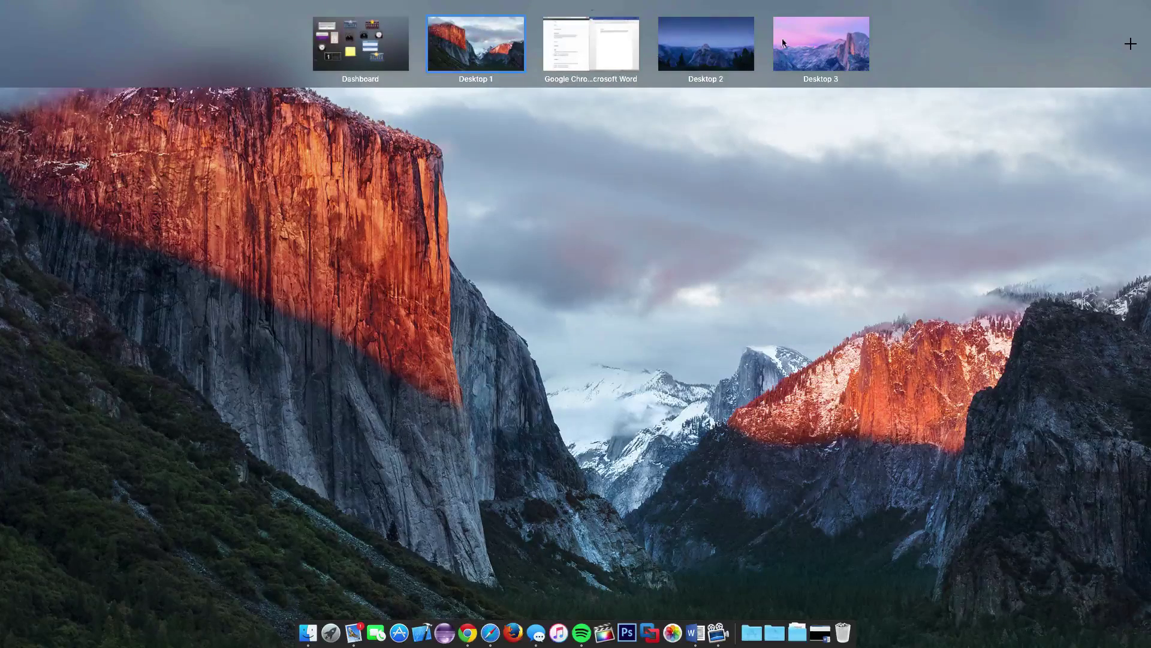
pyautogui.moveTo(690, 60)
pyautogui.click(628, 165)
pyautogui.click(820, 632)
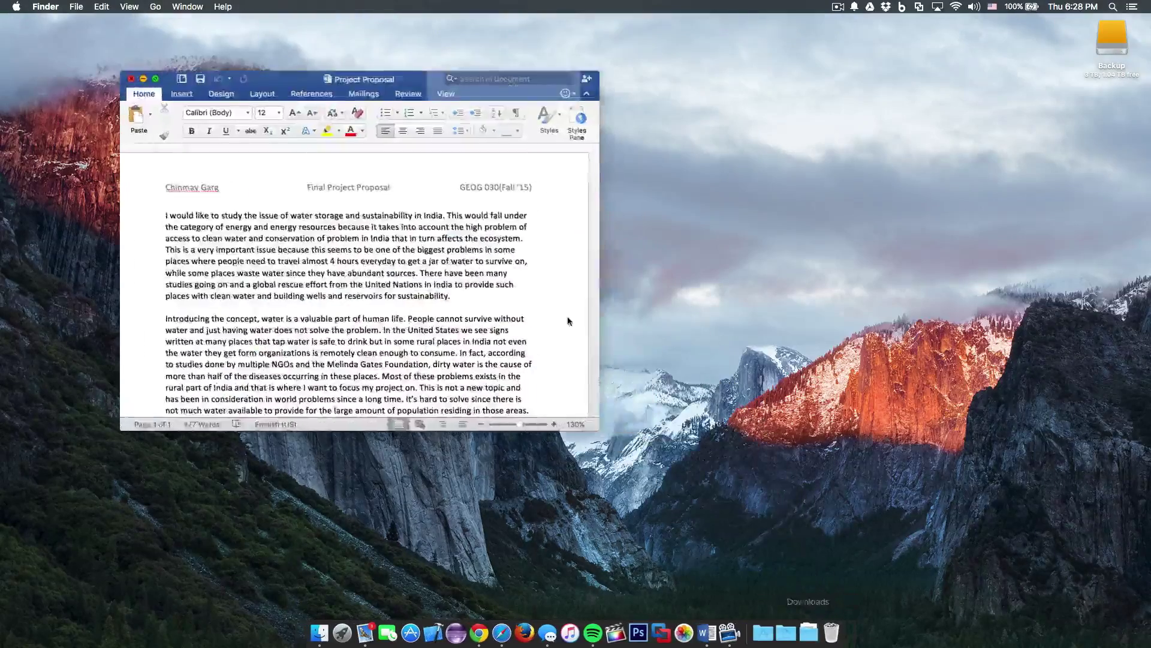
# Take Chrome and Document1 out of full screen, then view all desktops in Mission Control.
pyautogui.click(479, 632)
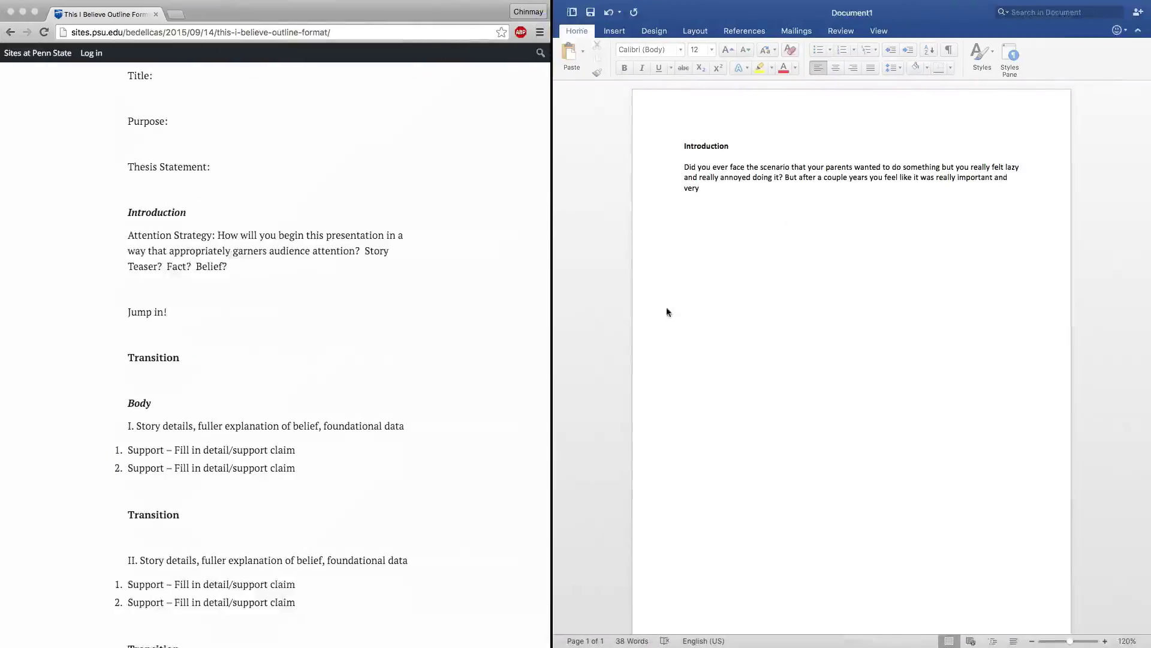
pyautogui.click(34, 25)
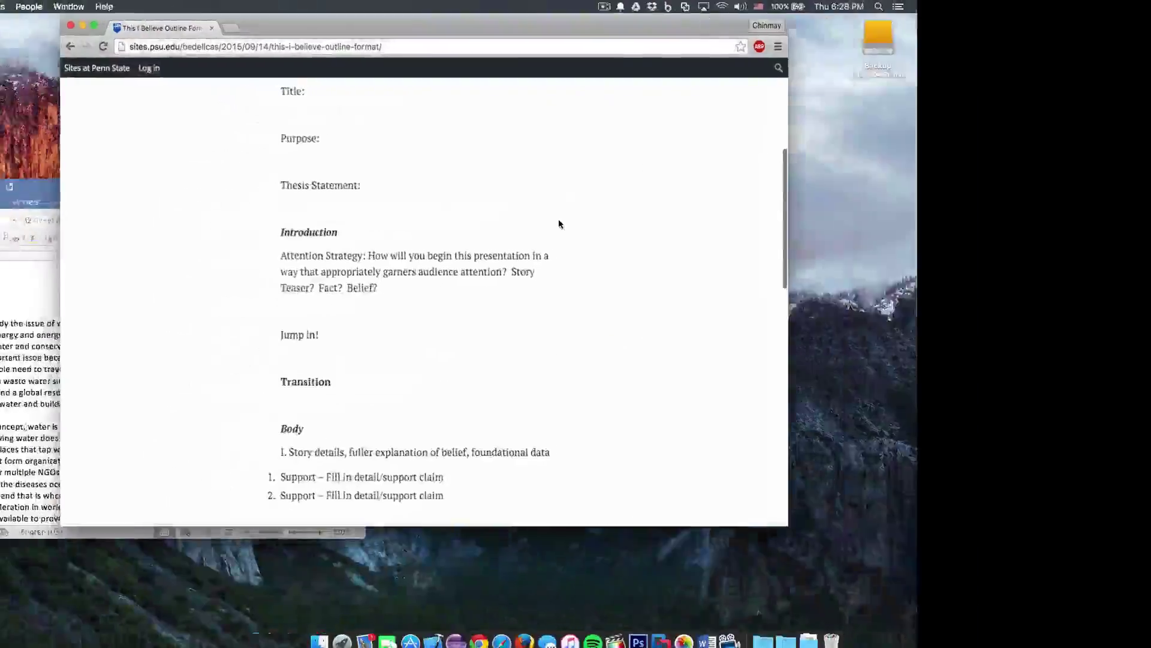
pyautogui.hotkey('ctrl', 'Right')
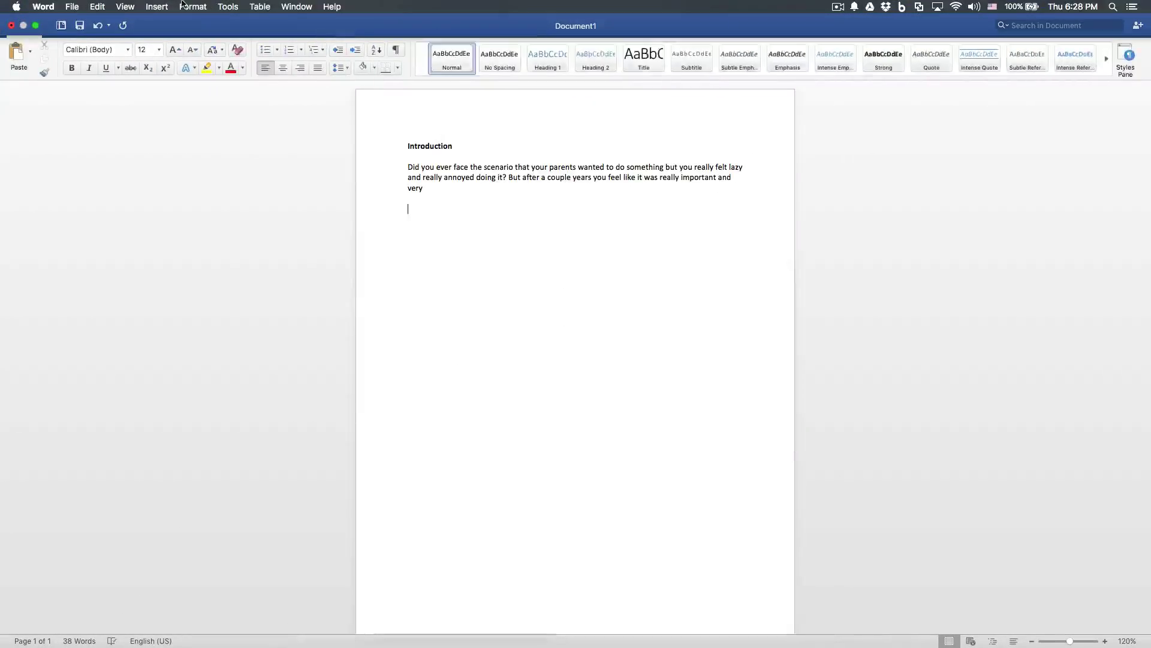
pyautogui.click(35, 26)
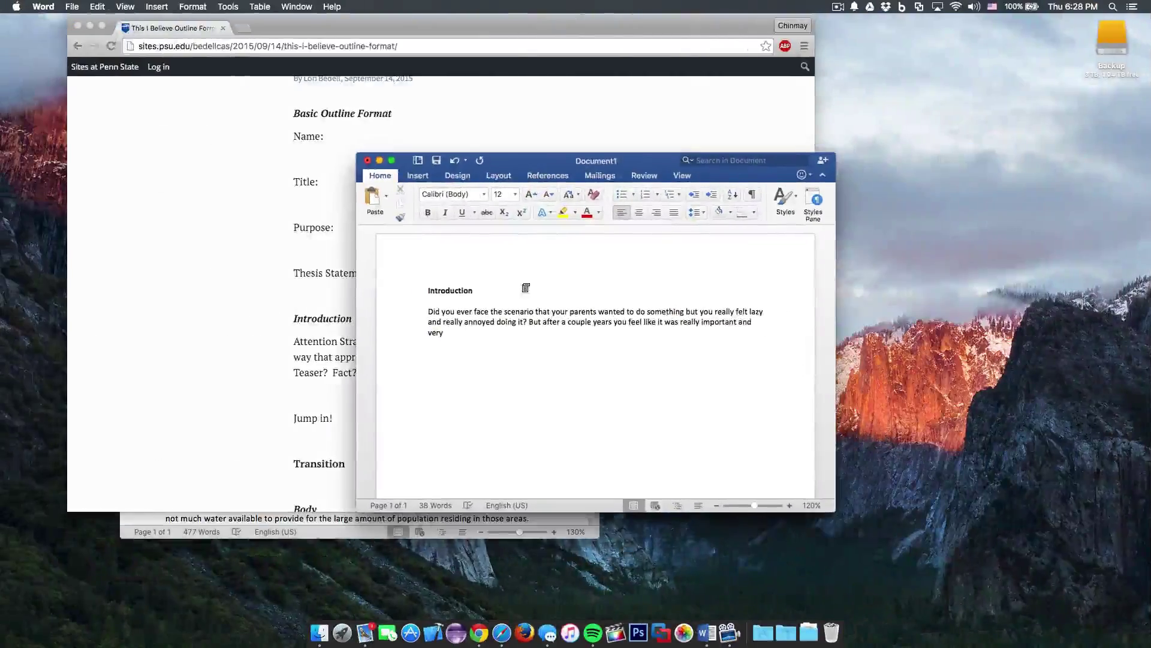
pyautogui.hotkey('ctrl', 'Up')
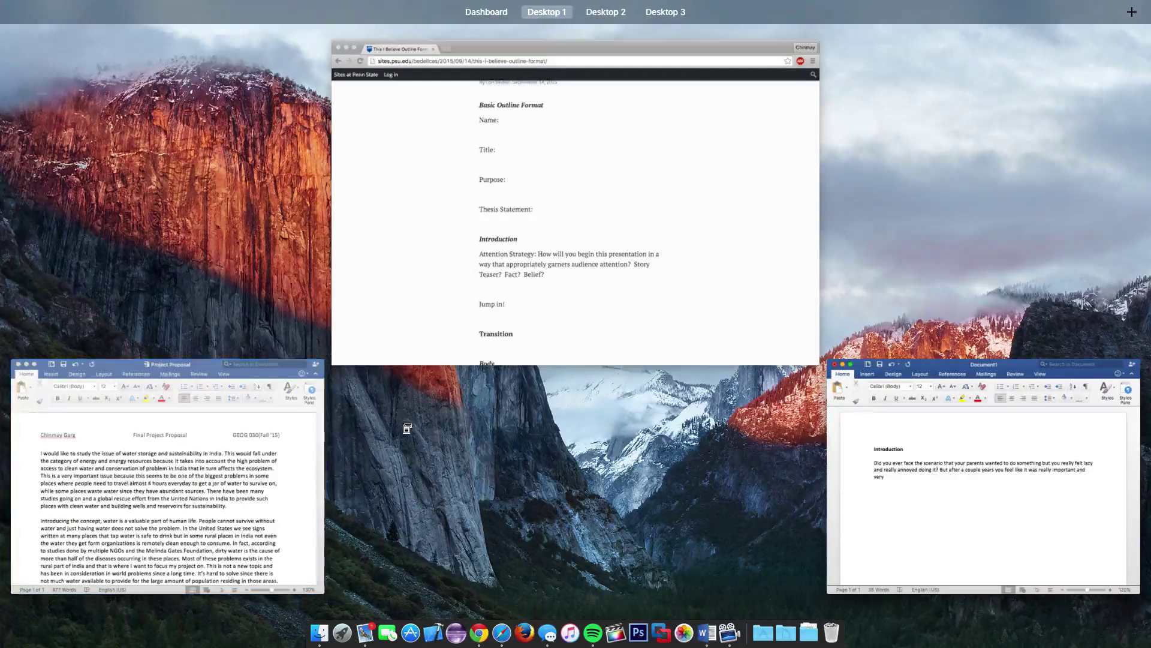
pyautogui.moveTo(642, 14)
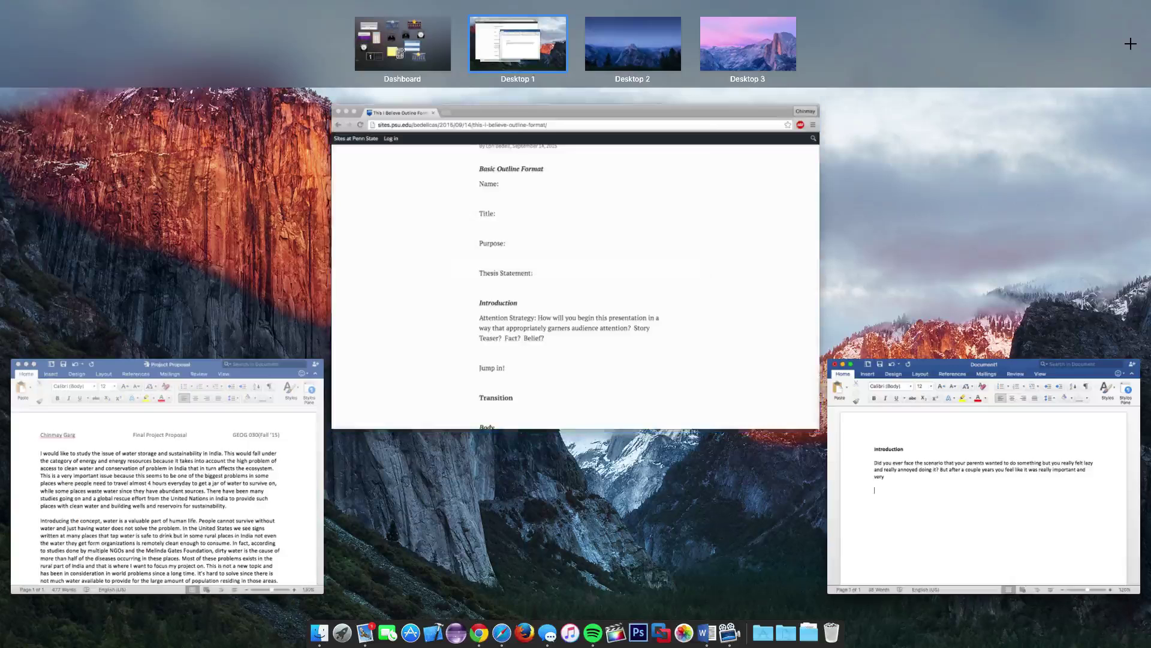
# Open Dashboard, nudge the University Park weather widget right, and exit back to Desktop 1.
pyautogui.click(439, 57)
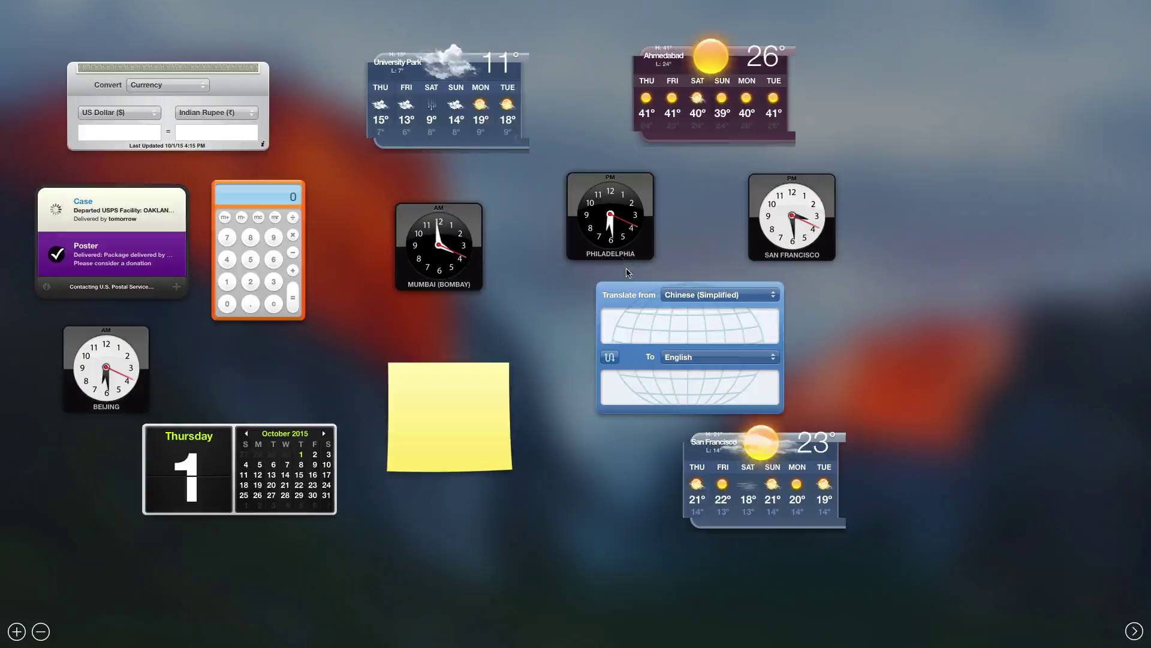
pyautogui.moveTo(460, 89); pyautogui.dragTo(504, 93)
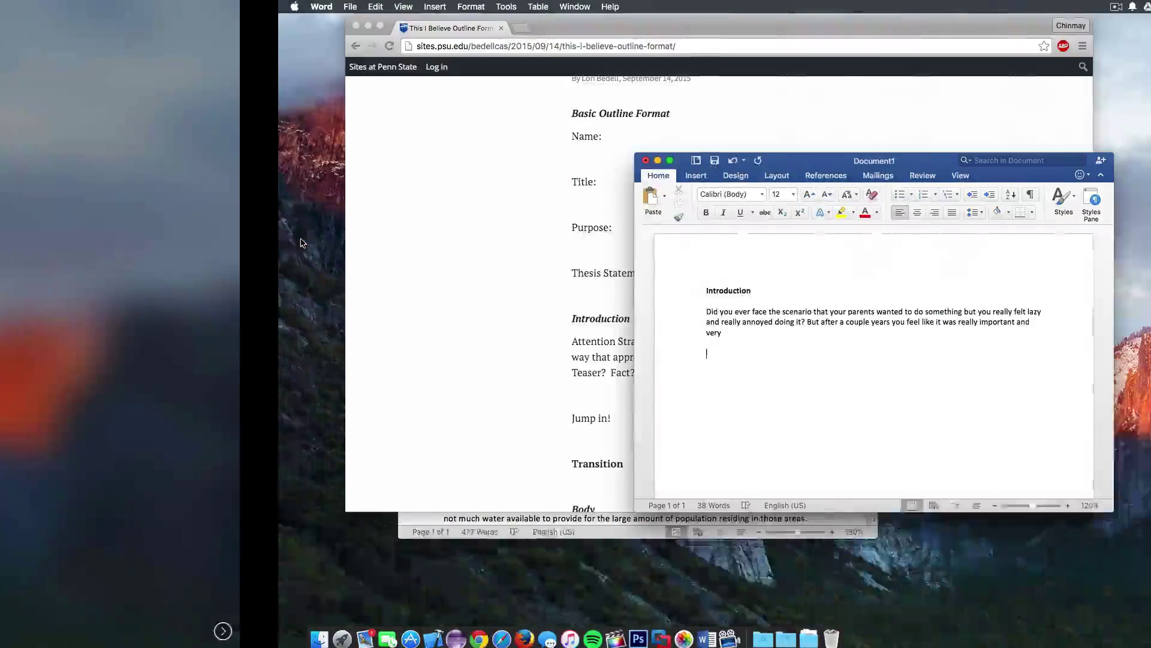
pyautogui.click(364, 441)
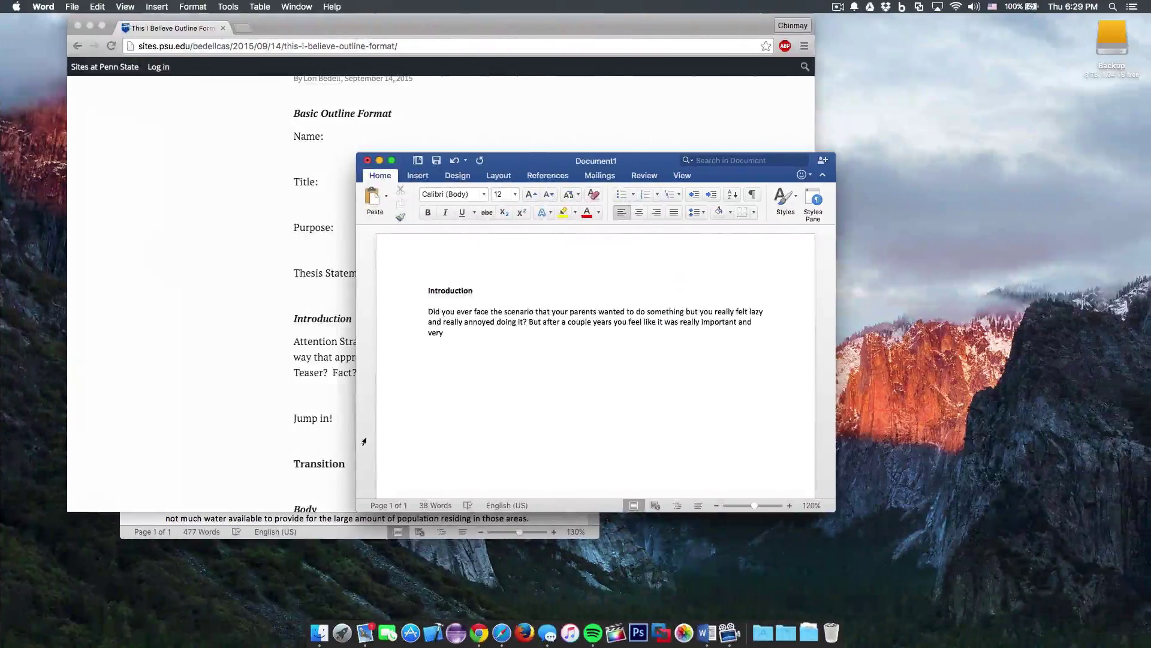
# Minimize Document1, the Chrome outline page and Project Proposal, then make Finder active on the bare desktop.
pyautogui.click(380, 160)
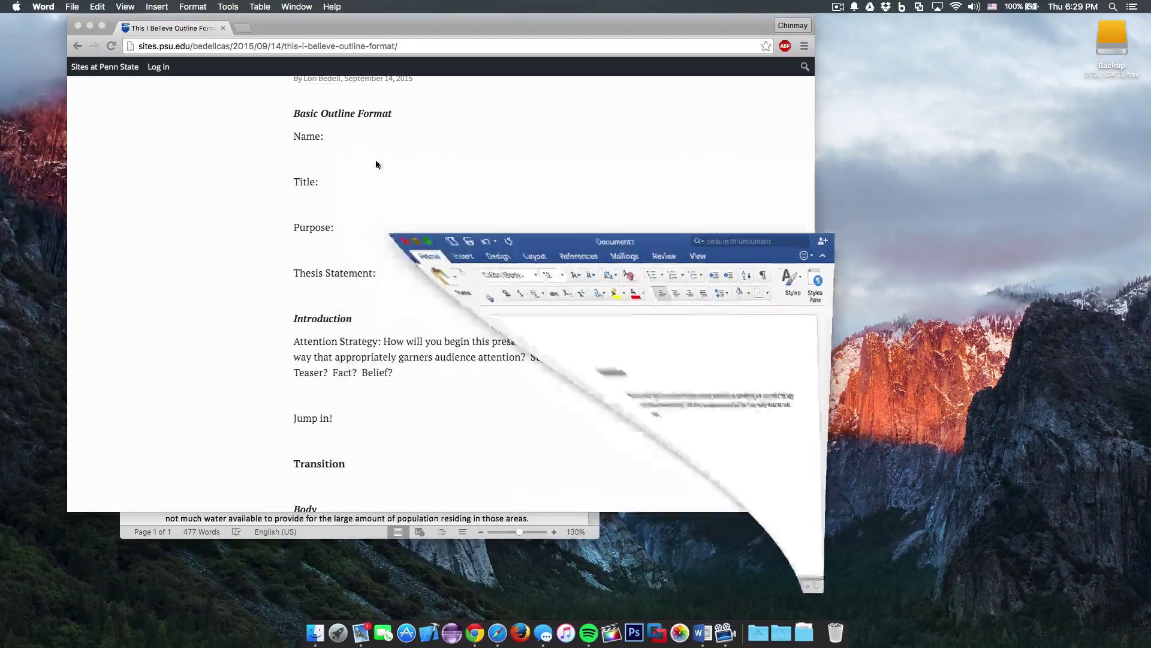
pyautogui.click(88, 28)
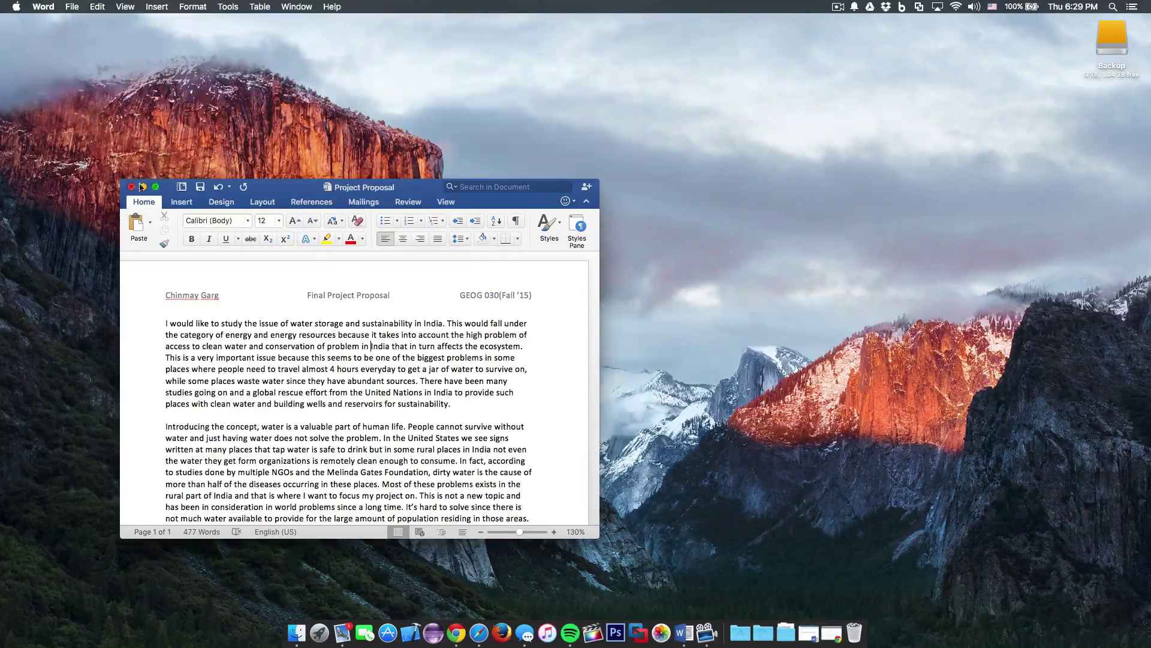
pyautogui.click(142, 187)
pyautogui.click(492, 222)
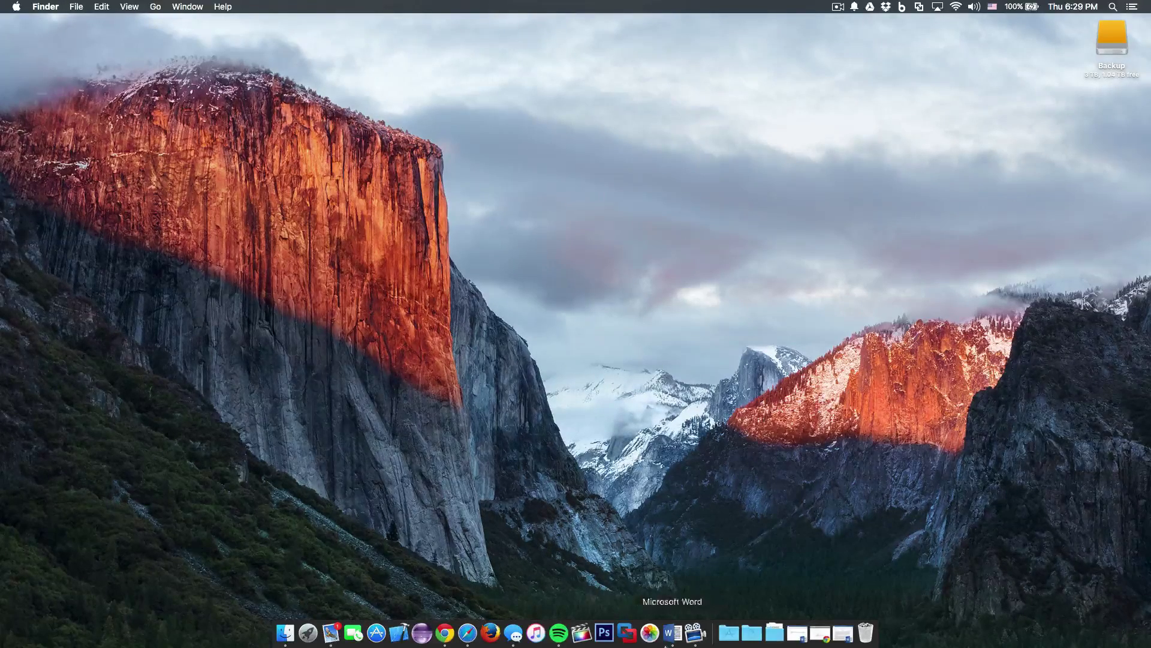
pyautogui.click(285, 633)
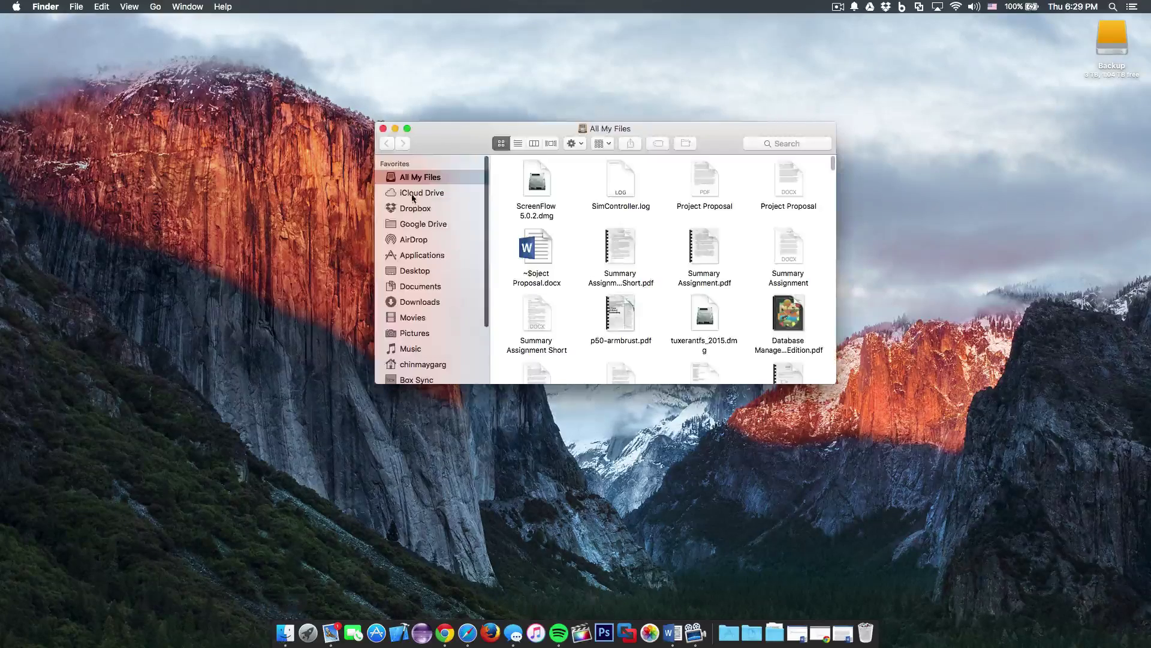
pyautogui.click(420, 192)
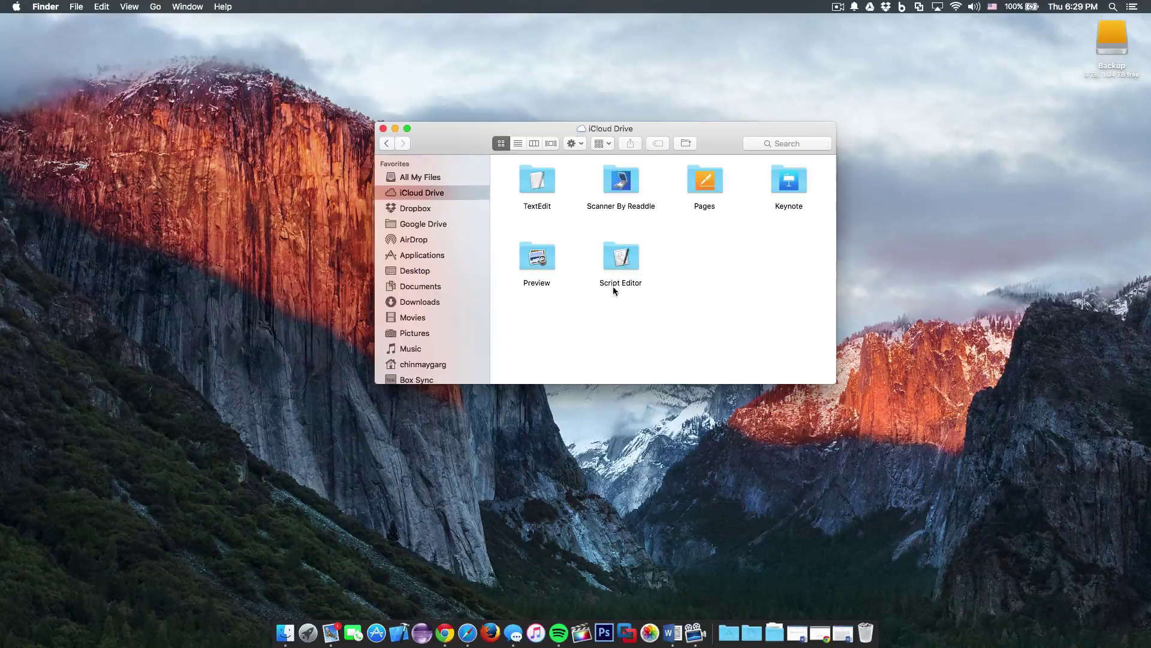
pyautogui.doubleClick(543, 192)
pyautogui.scroll(-10, 668, 236)
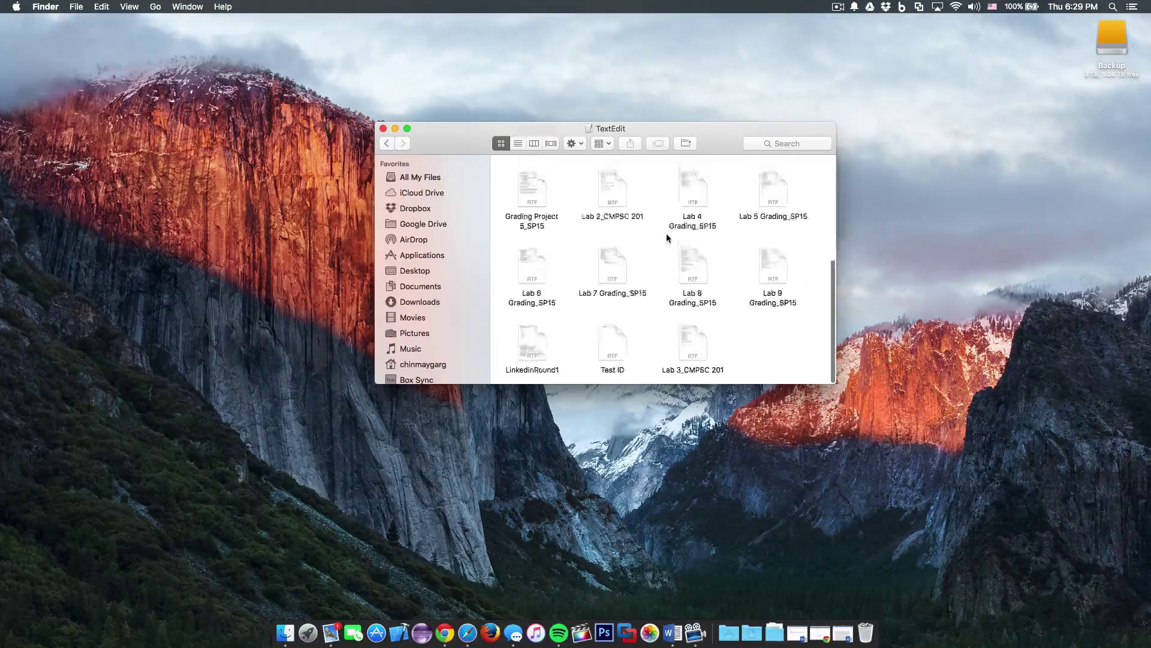
pyautogui.scroll(10, 668, 237)
pyautogui.click(391, 142)
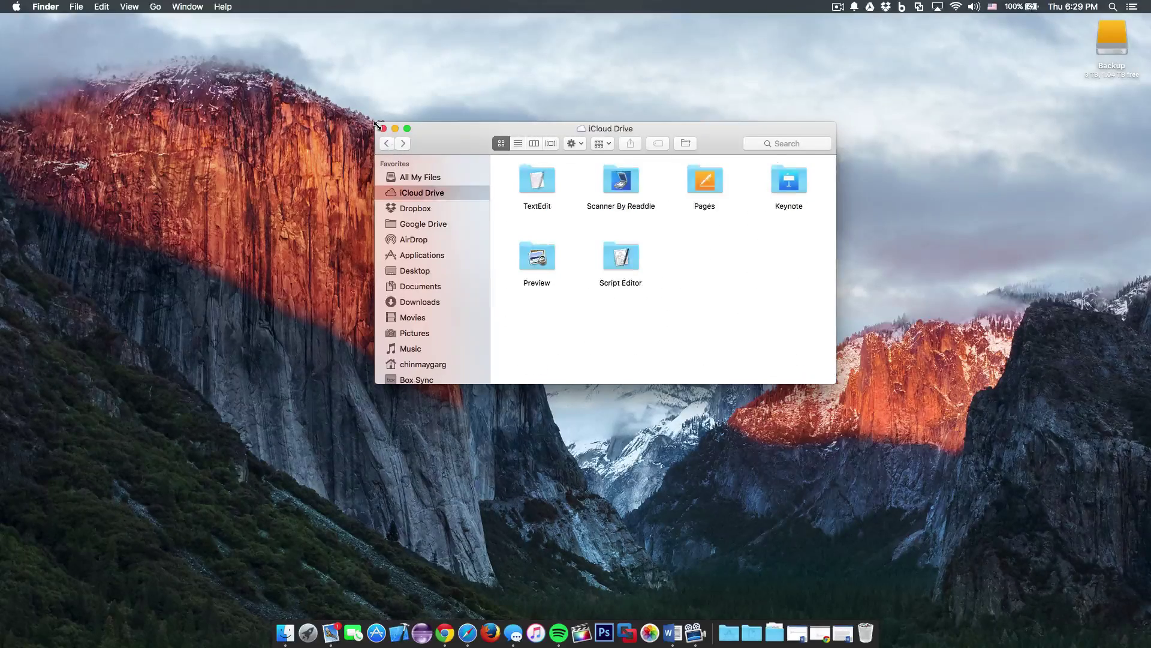
pyautogui.click(383, 129)
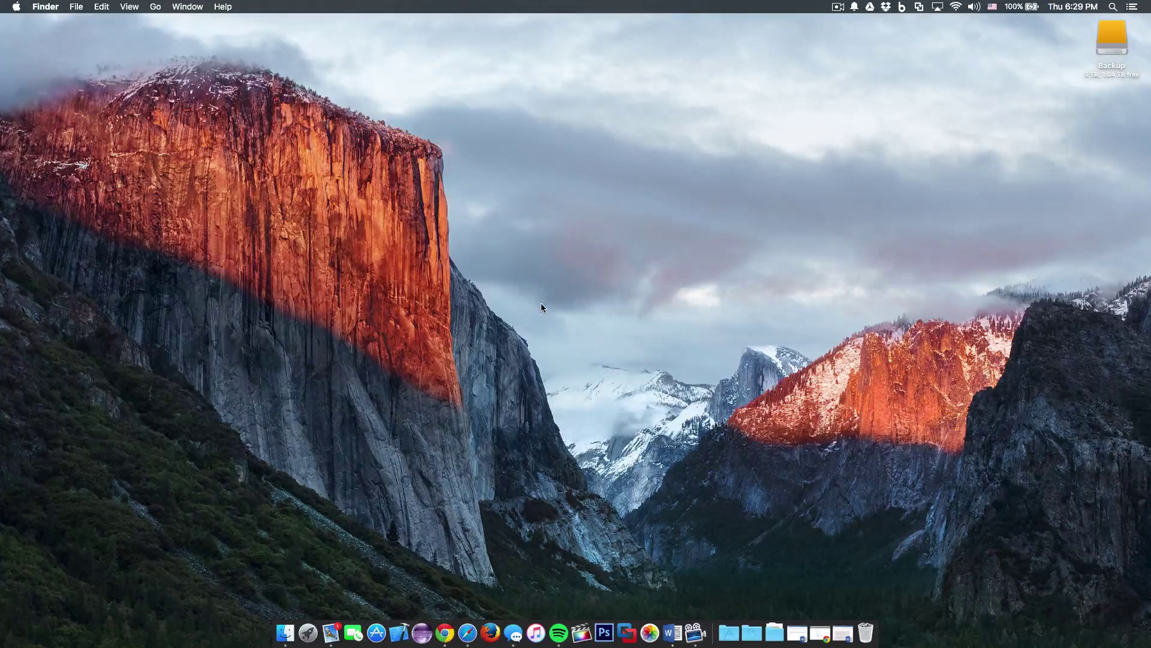